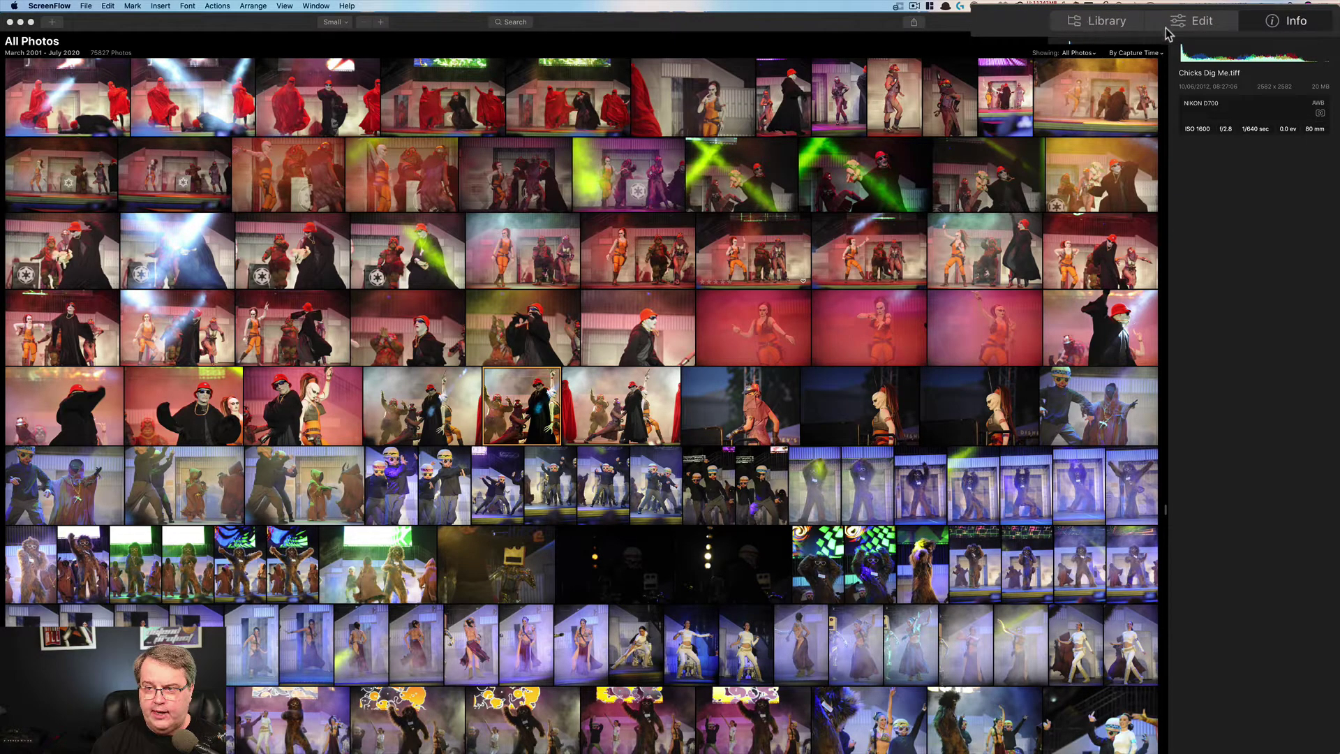
- Show the Library panel of albums and folders, view one photo alone, then return to the grid
{"action": "left_click", "coordinate": [1103, 21]}
{"action": "left_click", "coordinate": [1105, 23]}
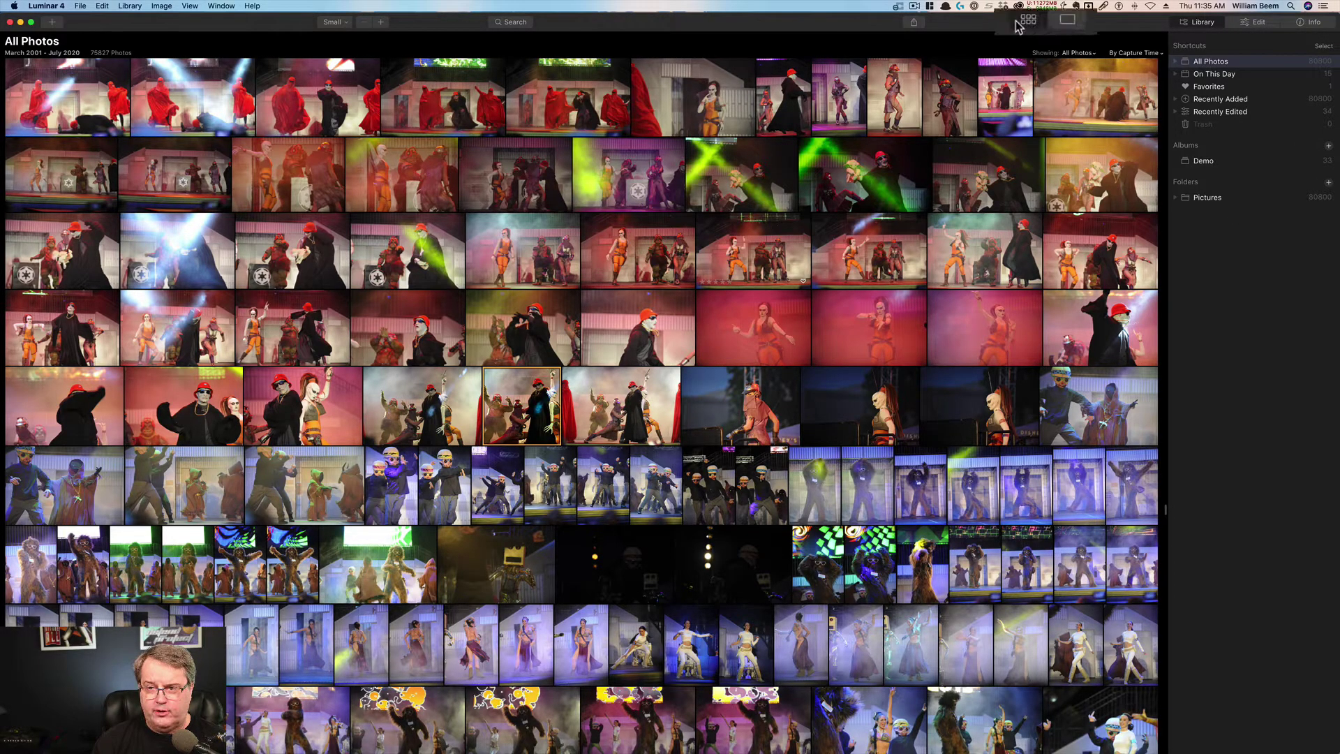
{"action": "left_click", "coordinate": [1081, 17]}
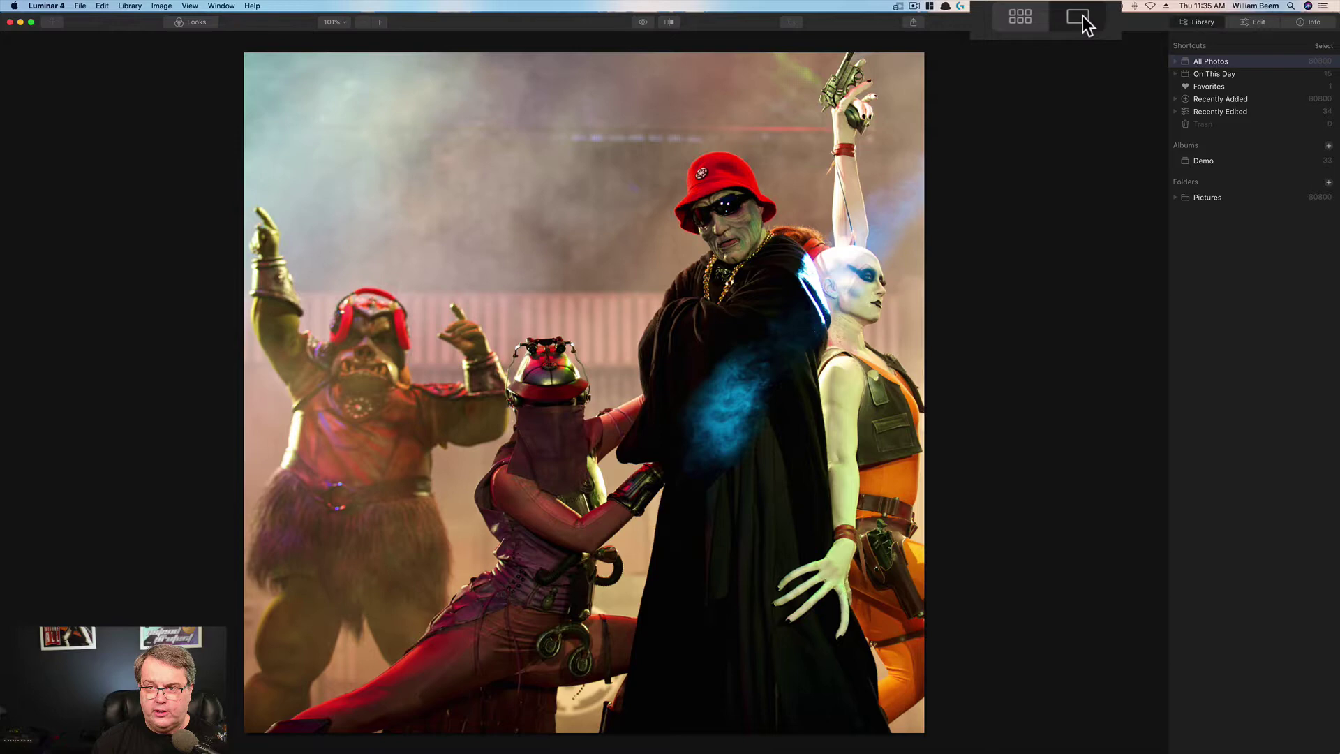
{"action": "left_click", "coordinate": [1030, 27]}
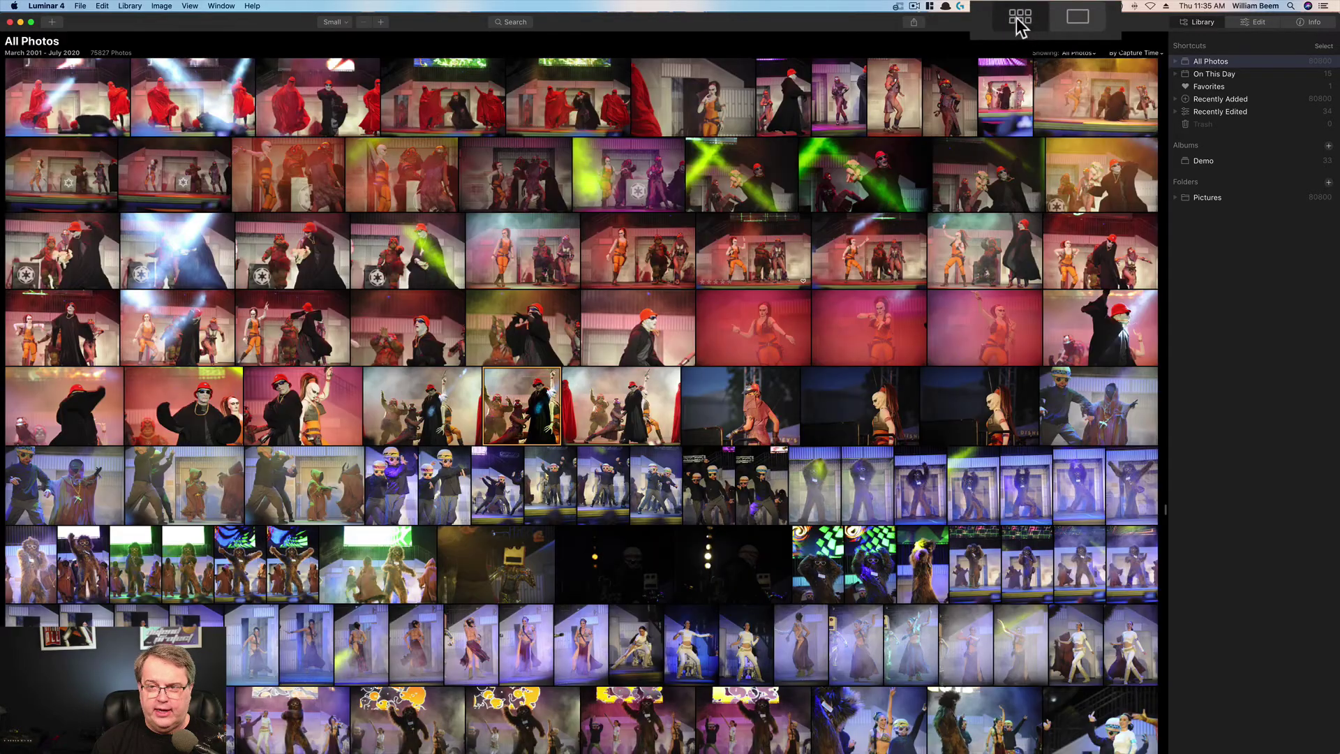
- Try Medium, Large, Largest and Small thumbnail sizes, then step the grid up to Medium
{"action": "left_click", "coordinate": [346, 27]}
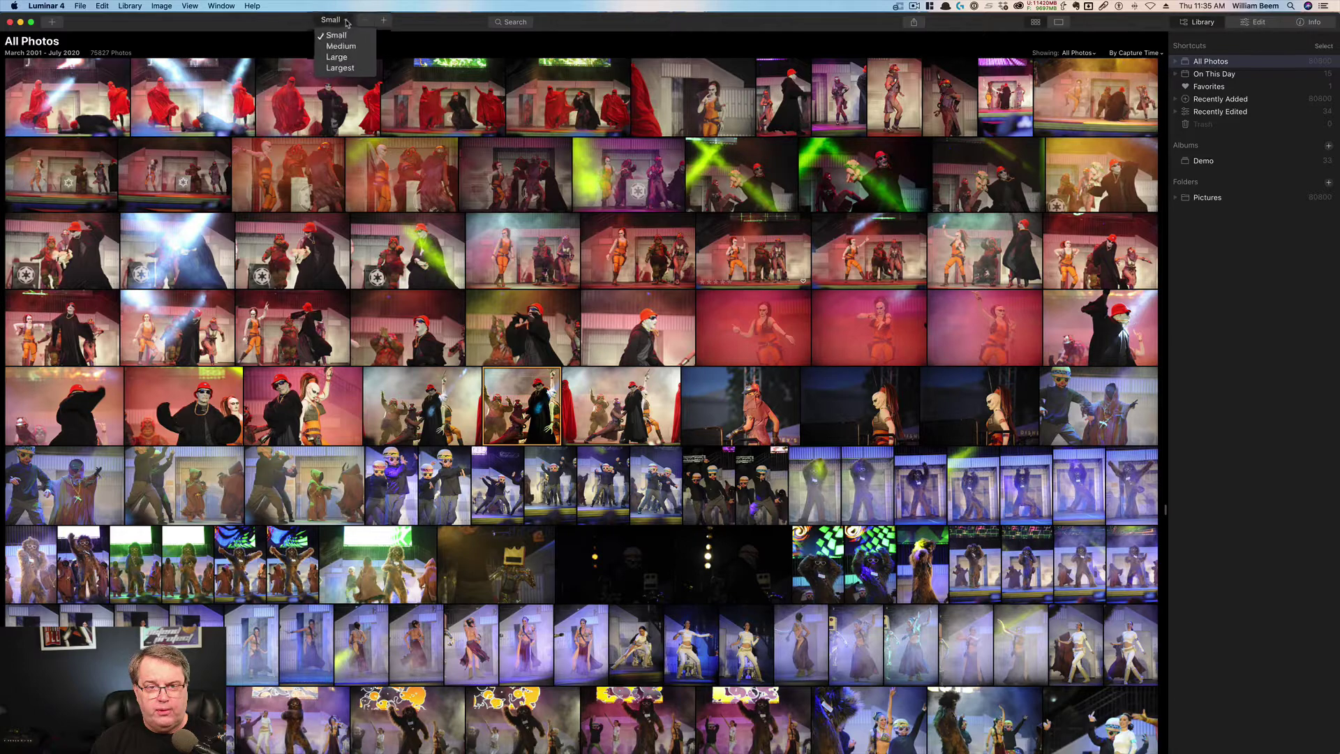
{"action": "left_click", "coordinate": [353, 60]}
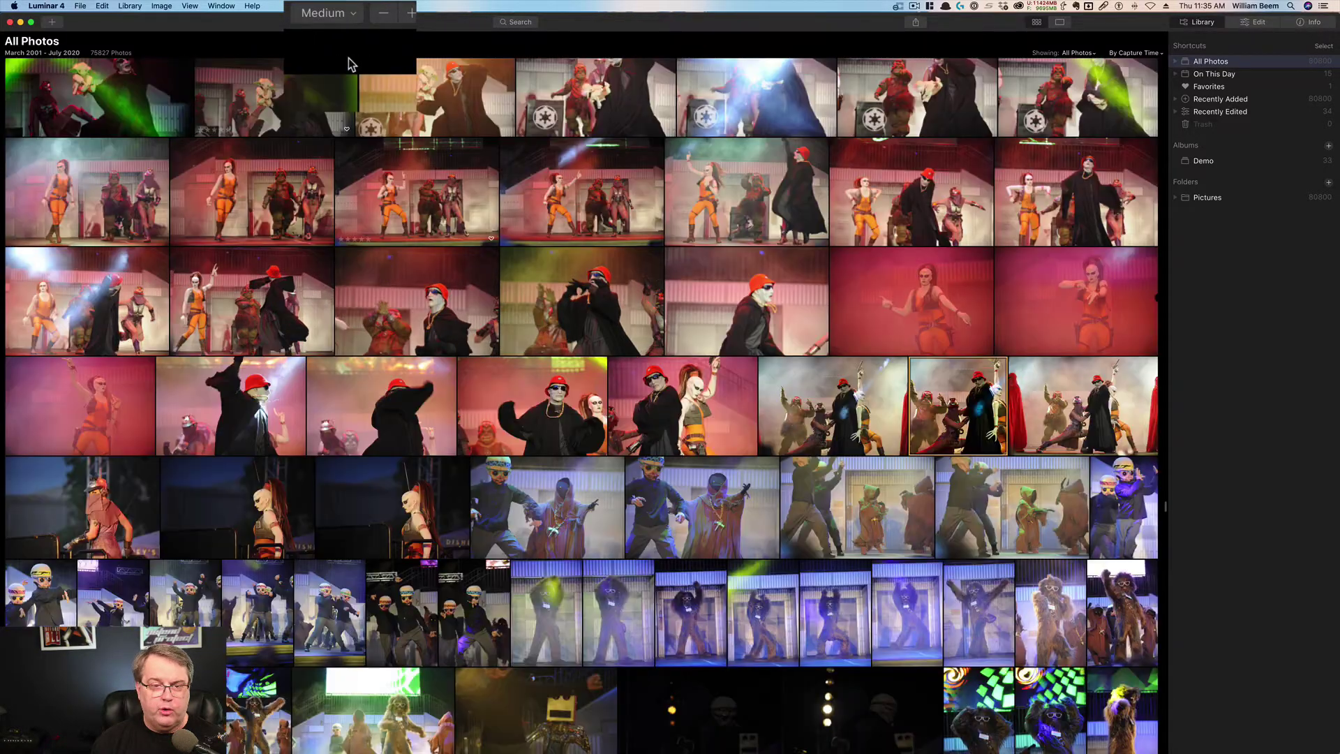
{"action": "left_click", "coordinate": [342, 16]}
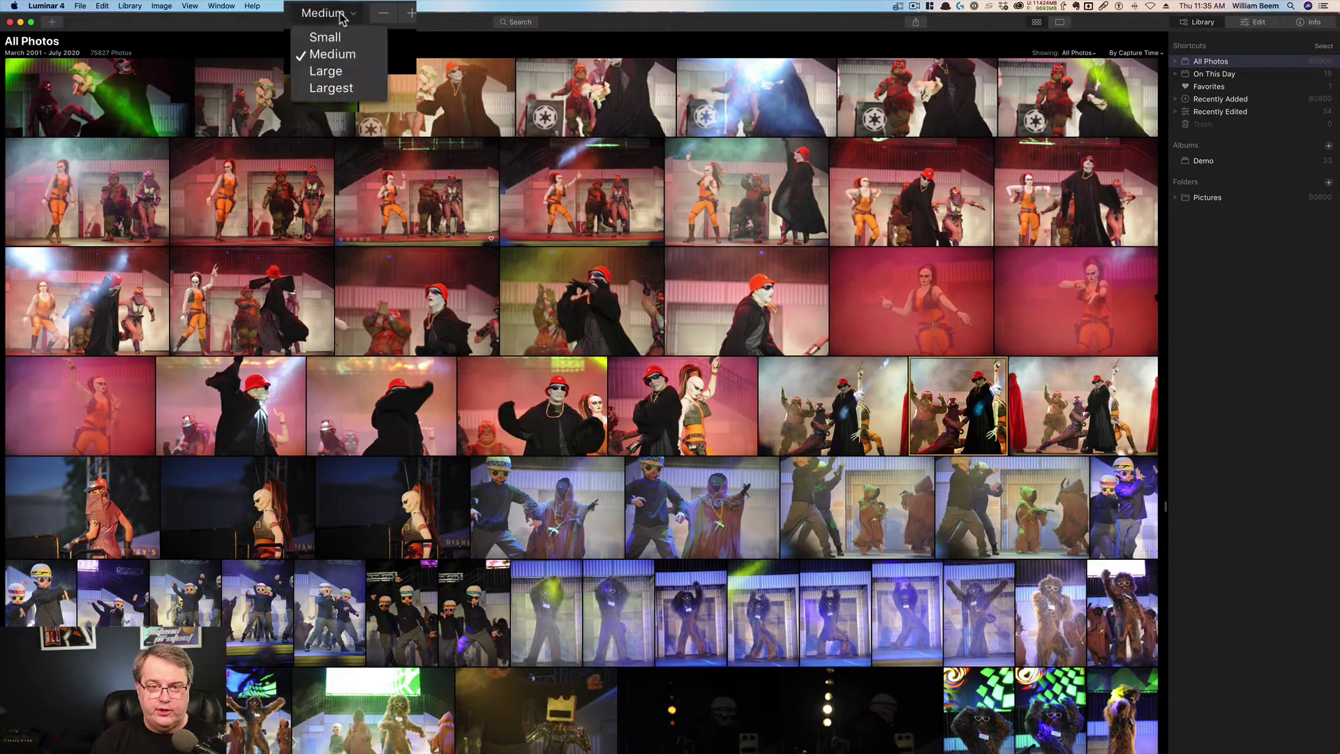
{"action": "left_click", "coordinate": [355, 73]}
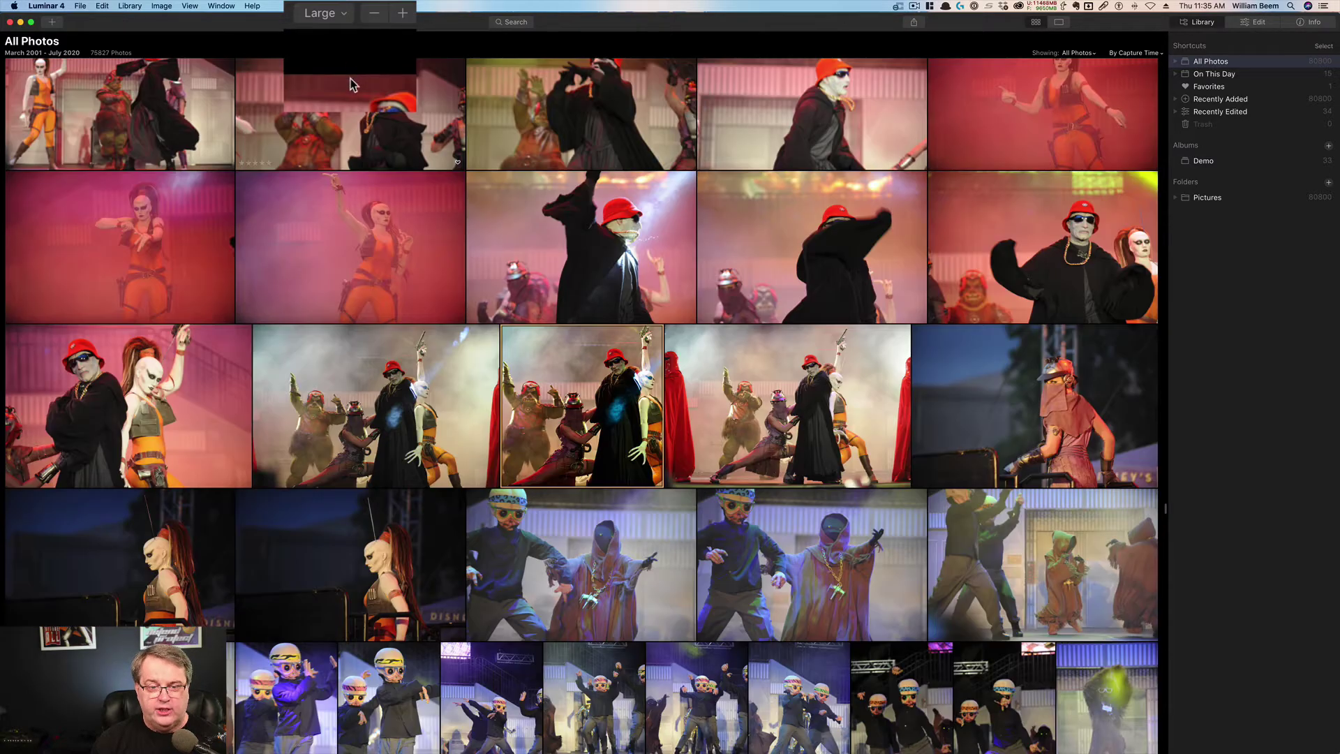
{"action": "left_click", "coordinate": [338, 20]}
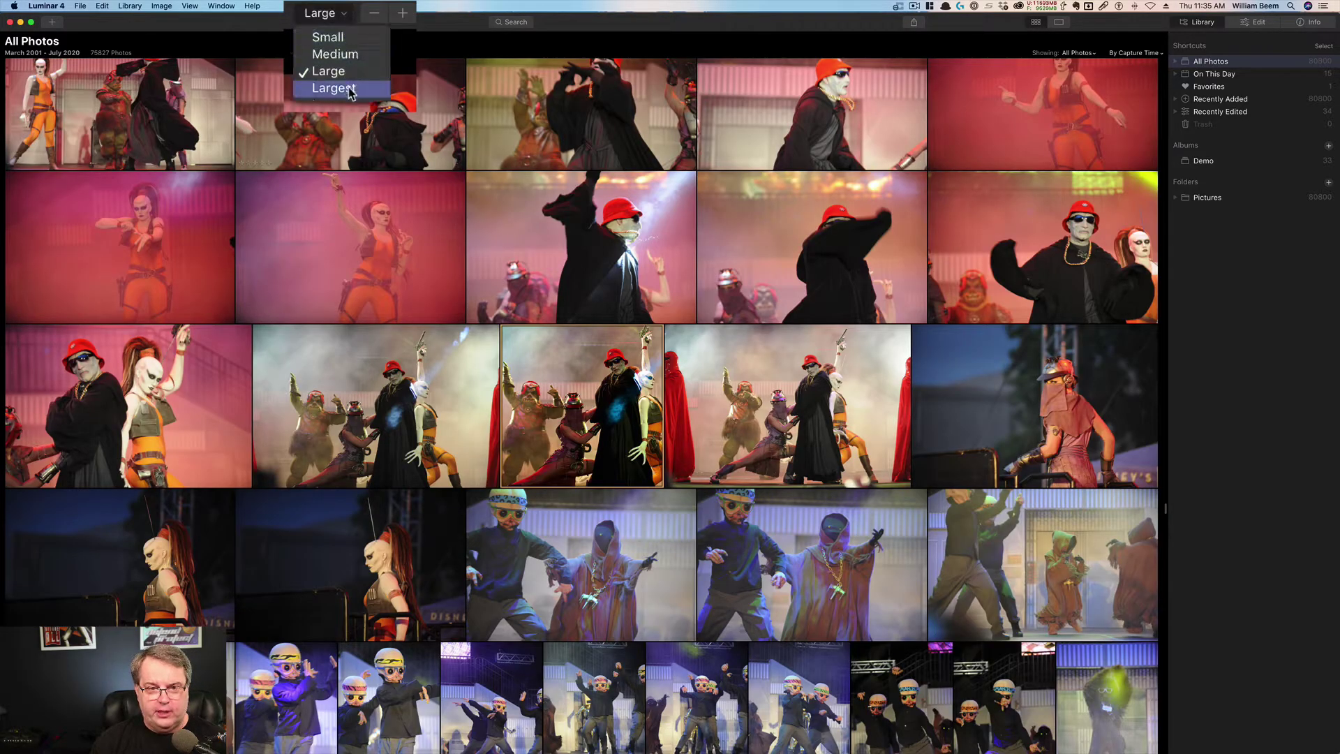
{"action": "left_click", "coordinate": [353, 97]}
{"action": "left_click", "coordinate": [345, 15]}
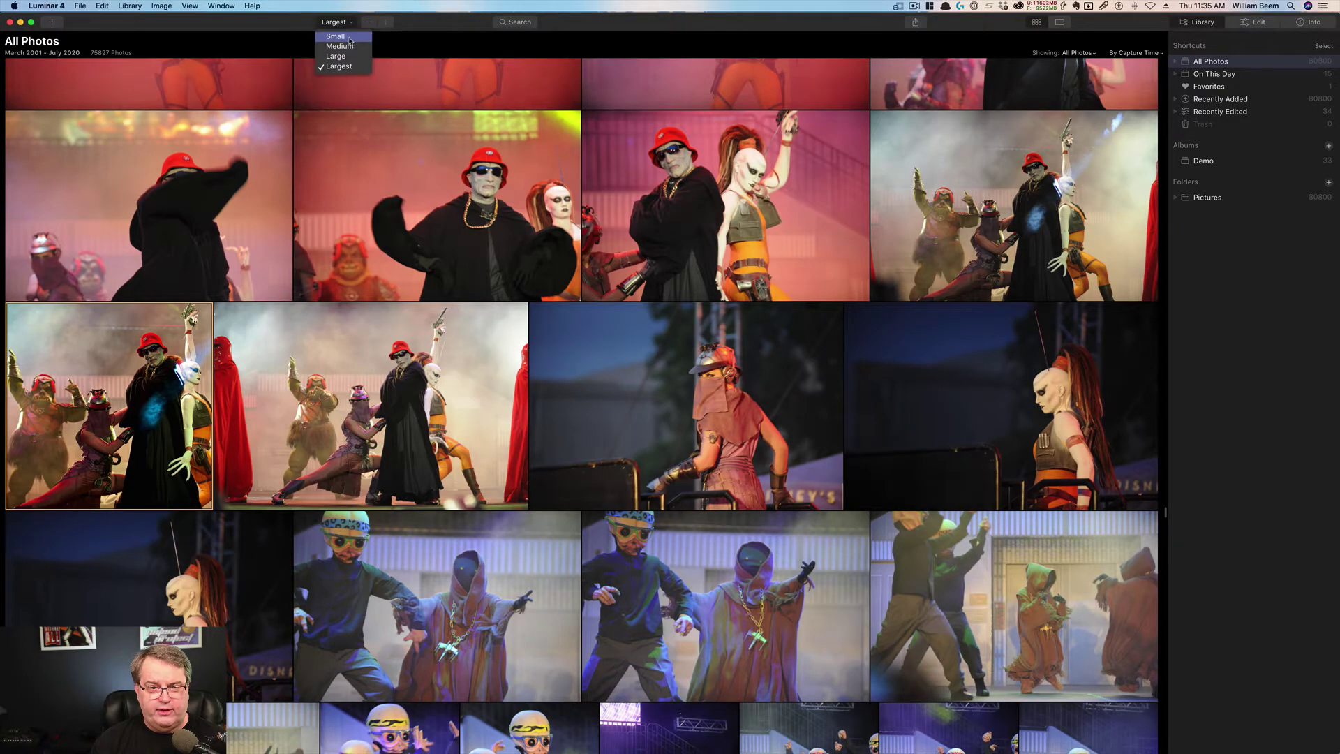
{"action": "left_click", "coordinate": [336, 36]}
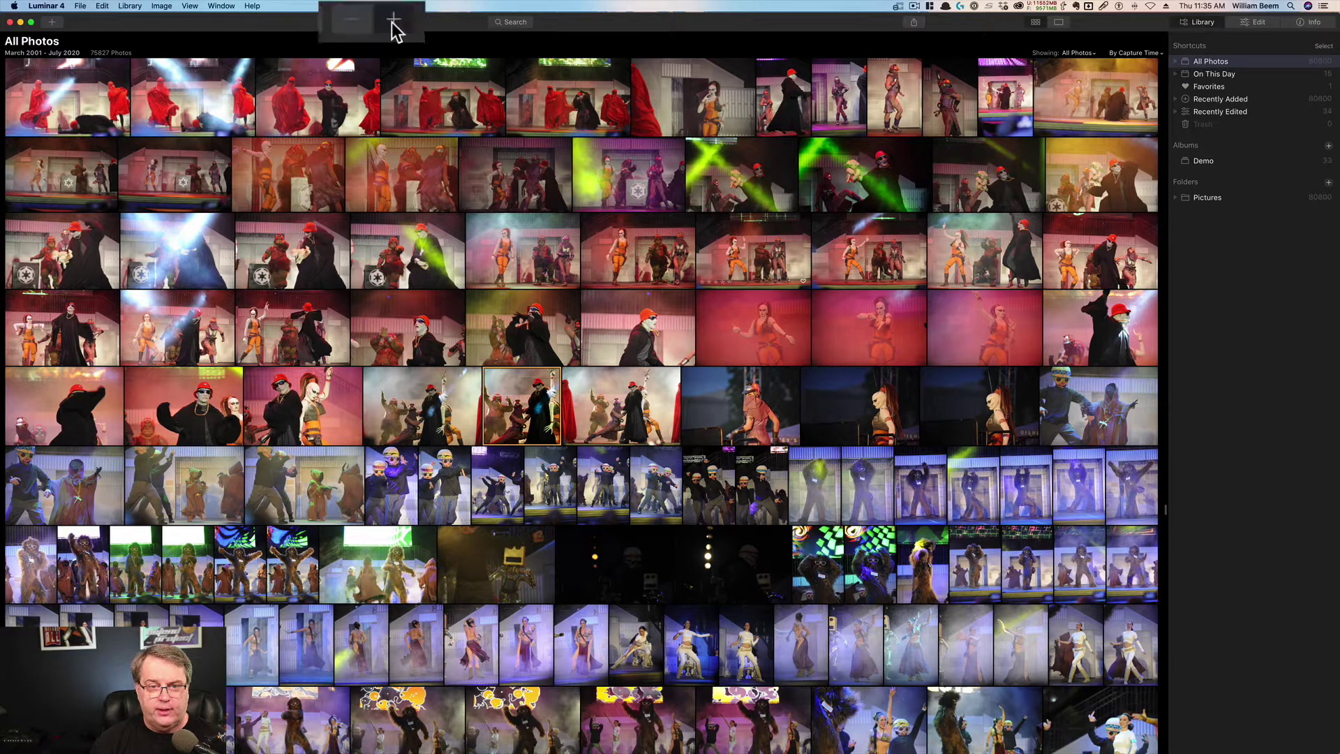
{"action": "left_click", "coordinate": [387, 23]}
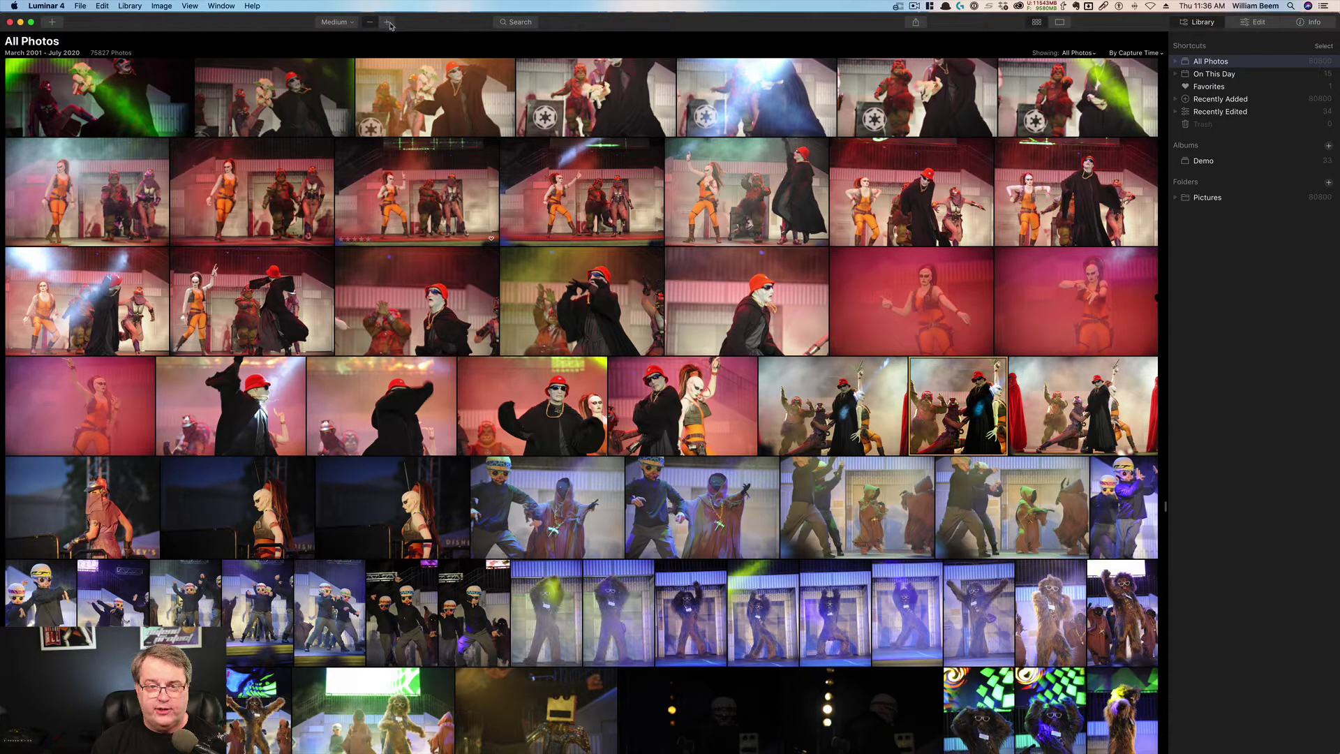
- Shrink thumbnails to Small with Cmd+-, then briefly look at the Add images menu and library search
{"action": "key", "text": "super+minus"}
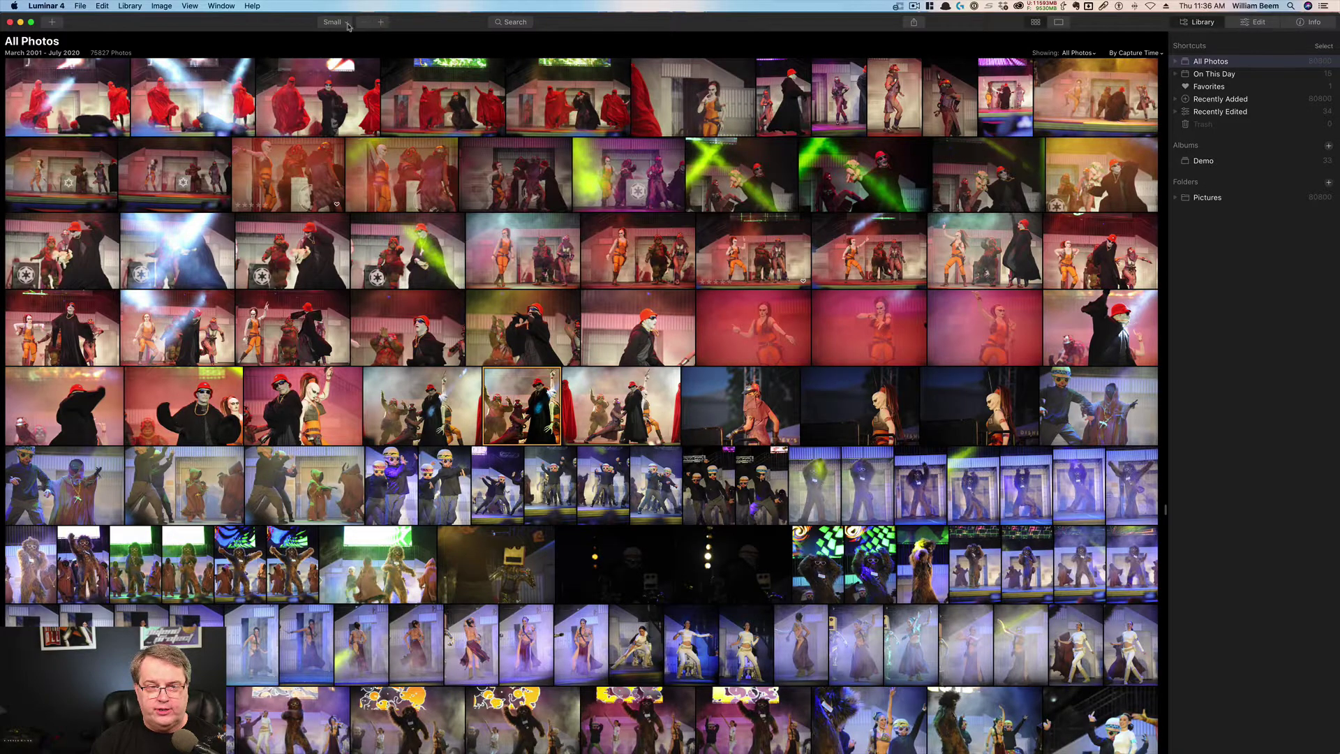
{"action": "left_click", "coordinate": [51, 23]}
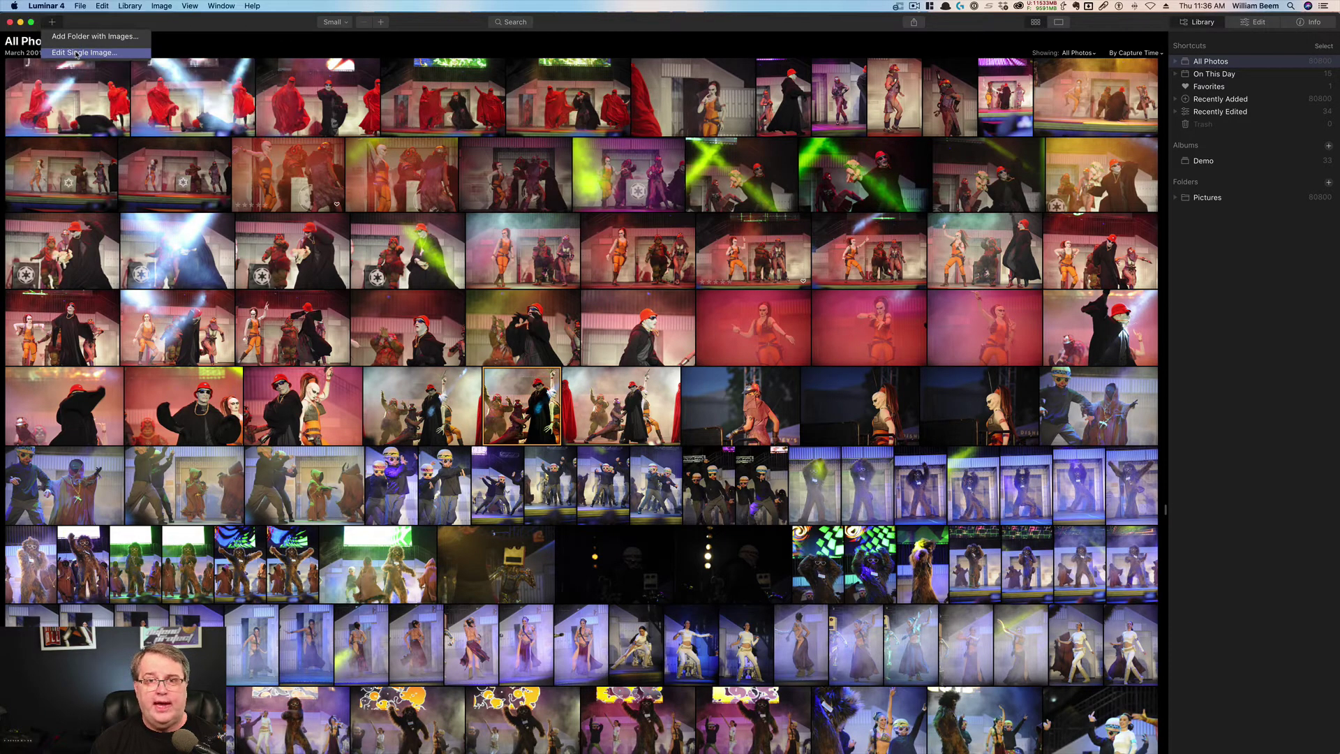
{"action": "left_click", "coordinate": [51, 26]}
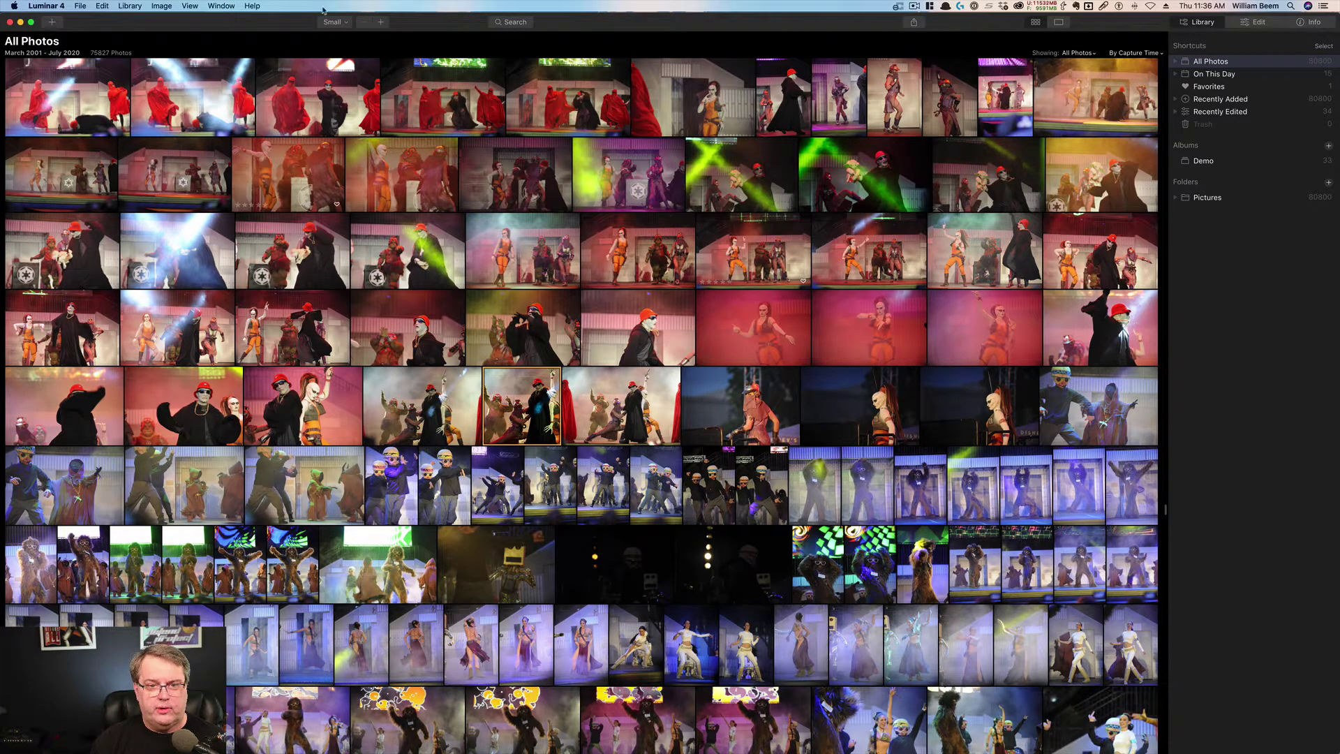
{"action": "left_click", "coordinate": [514, 23]}
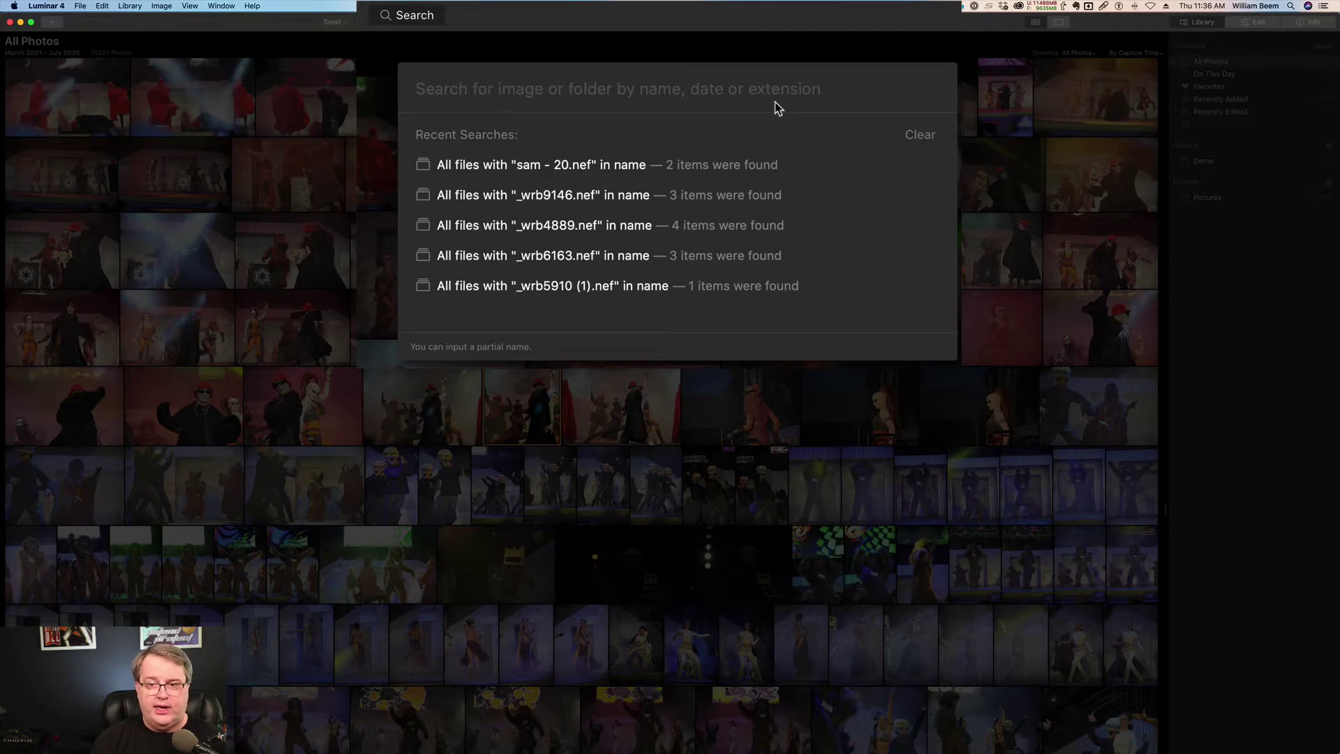
{"action": "left_click", "coordinate": [419, 18]}
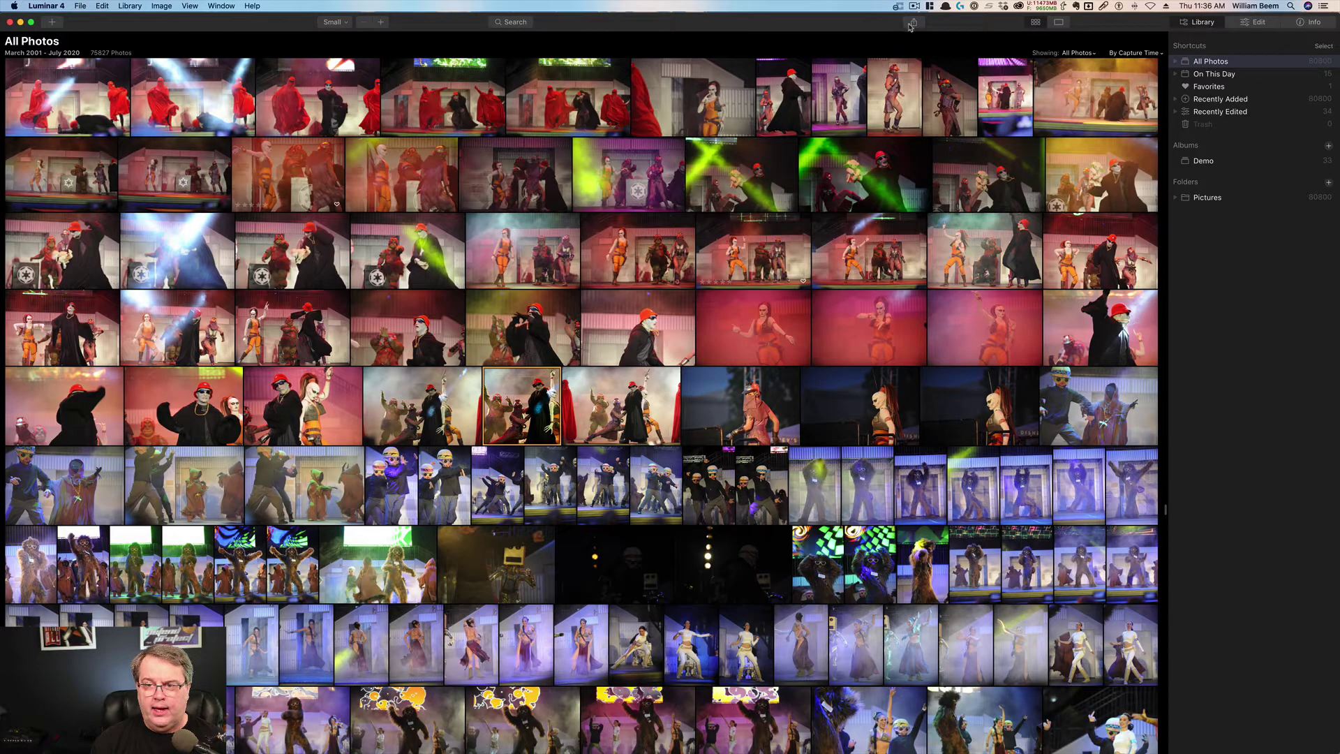
{"action": "left_click", "coordinate": [913, 22]}
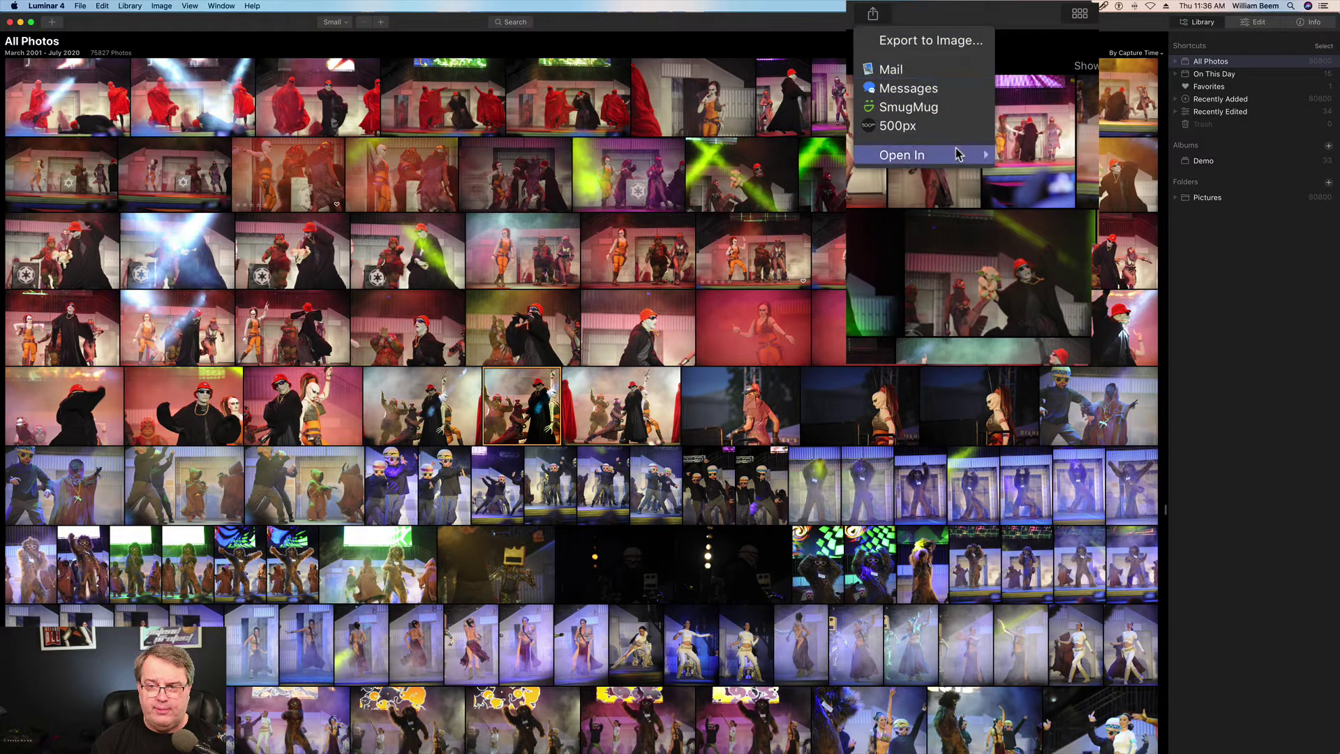
{"action": "mouse_move", "coordinate": [962, 156]}
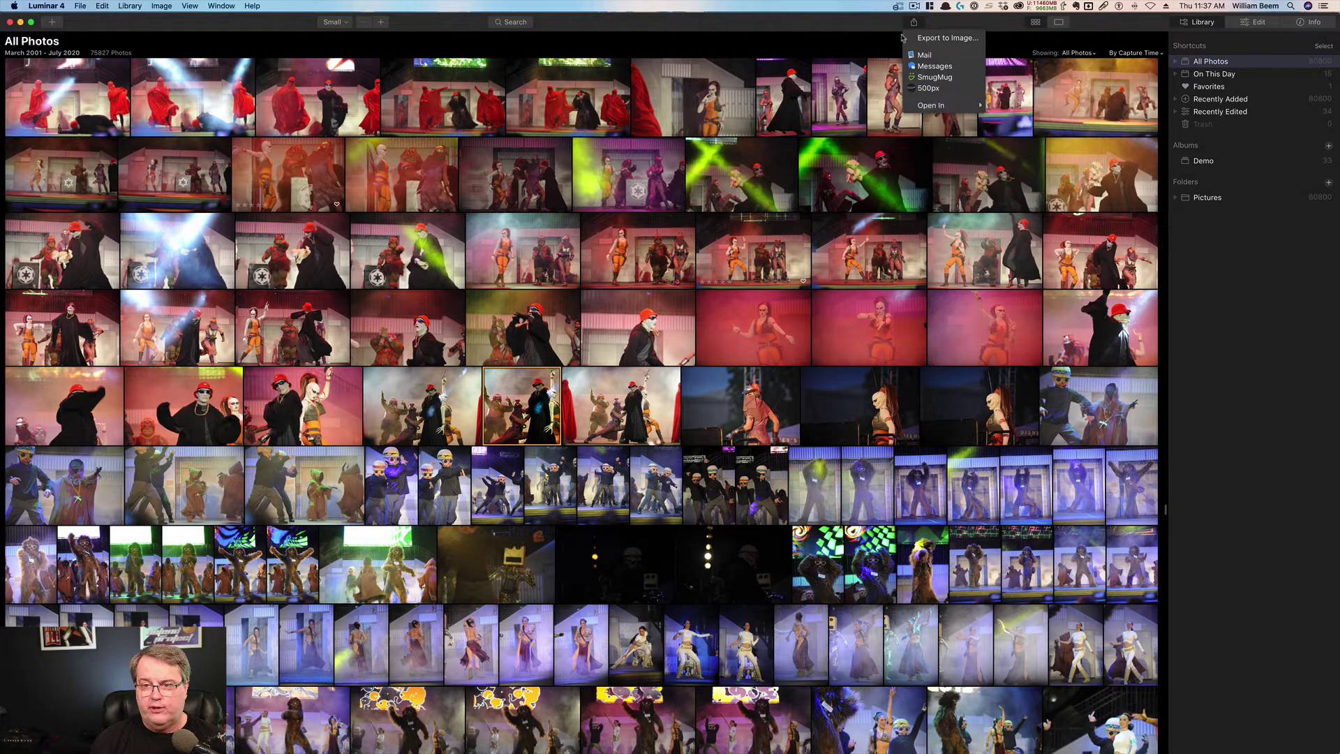
{"action": "left_click", "coordinate": [881, 28]}
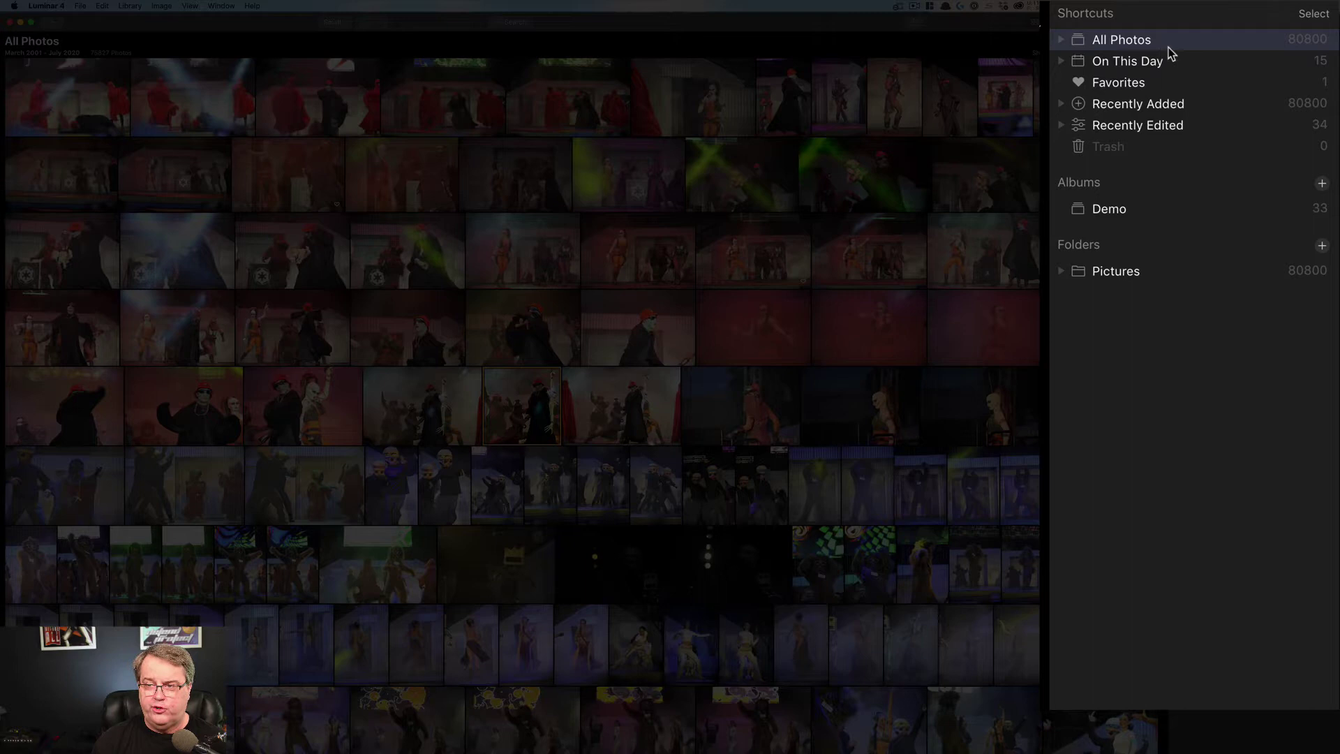
{"action": "left_click", "coordinate": [1061, 39]}
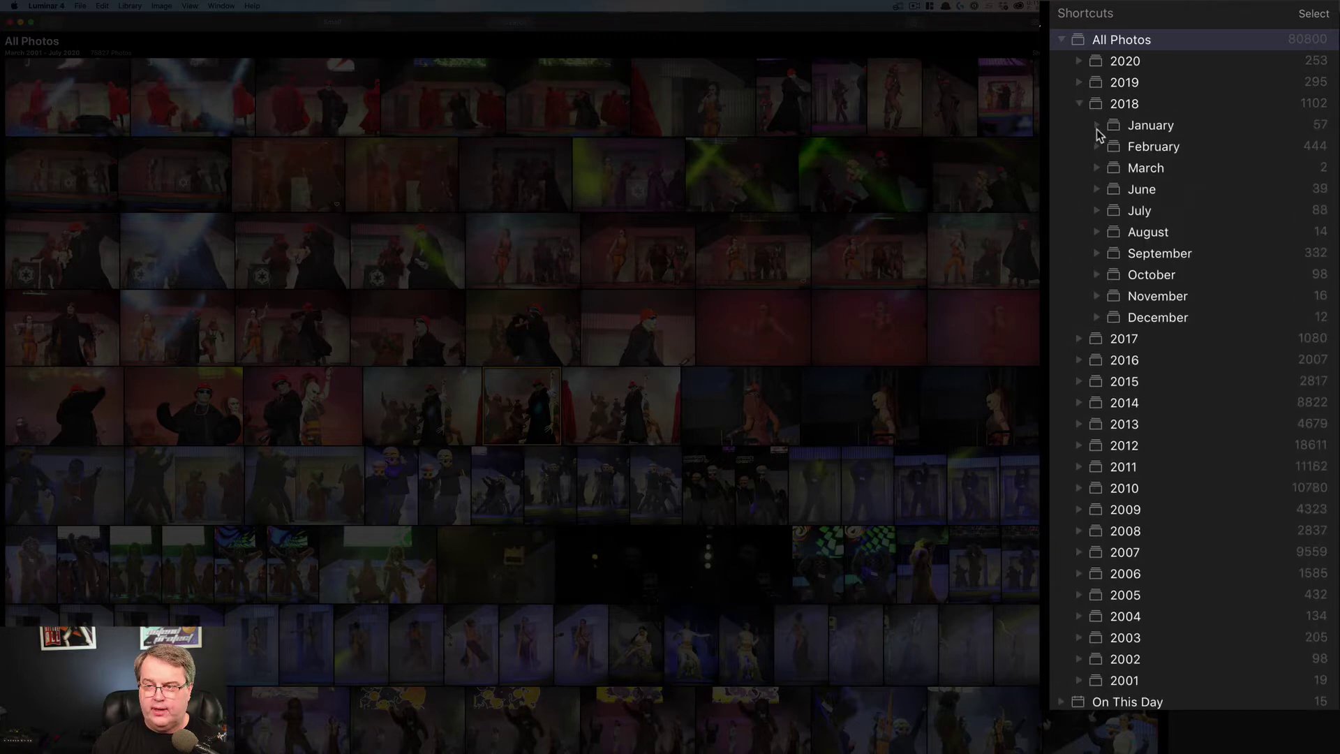
{"action": "left_click", "coordinate": [1096, 127]}
{"action": "left_click", "coordinate": [1105, 168]}
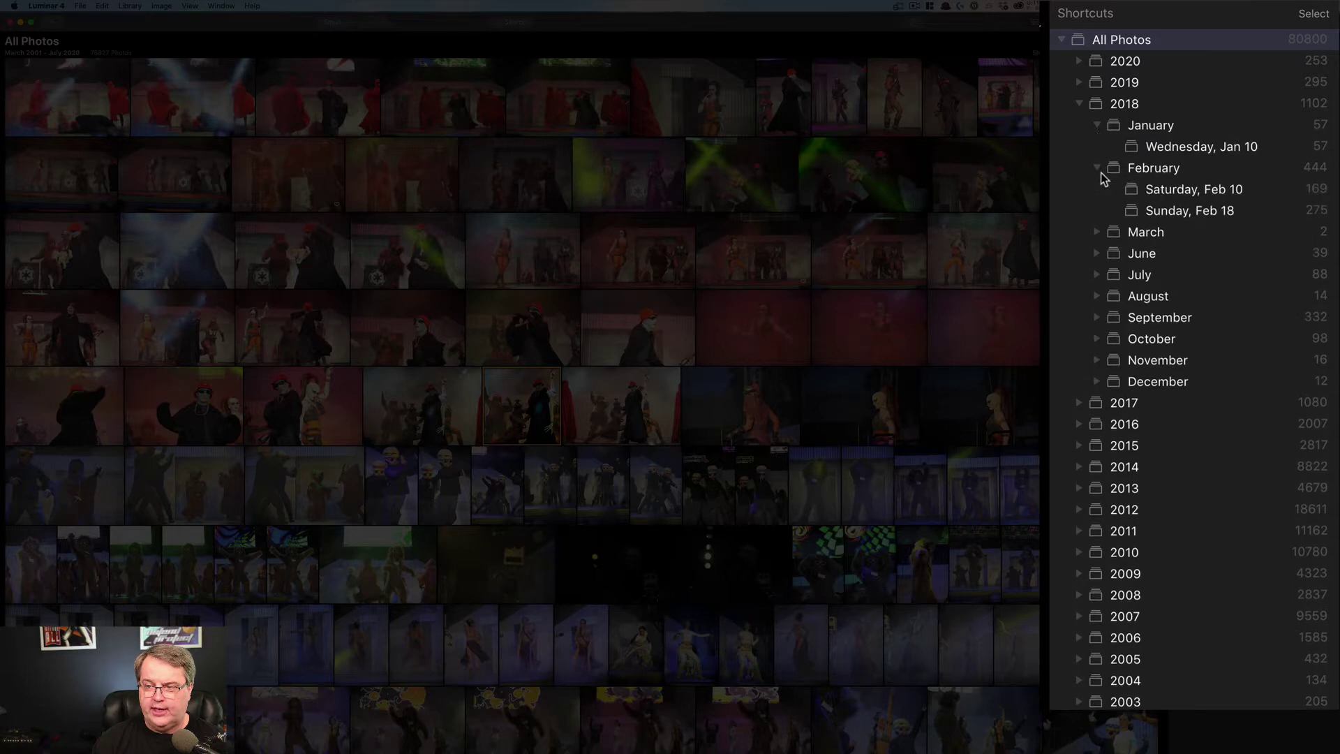
{"action": "left_click", "coordinate": [1079, 105]}
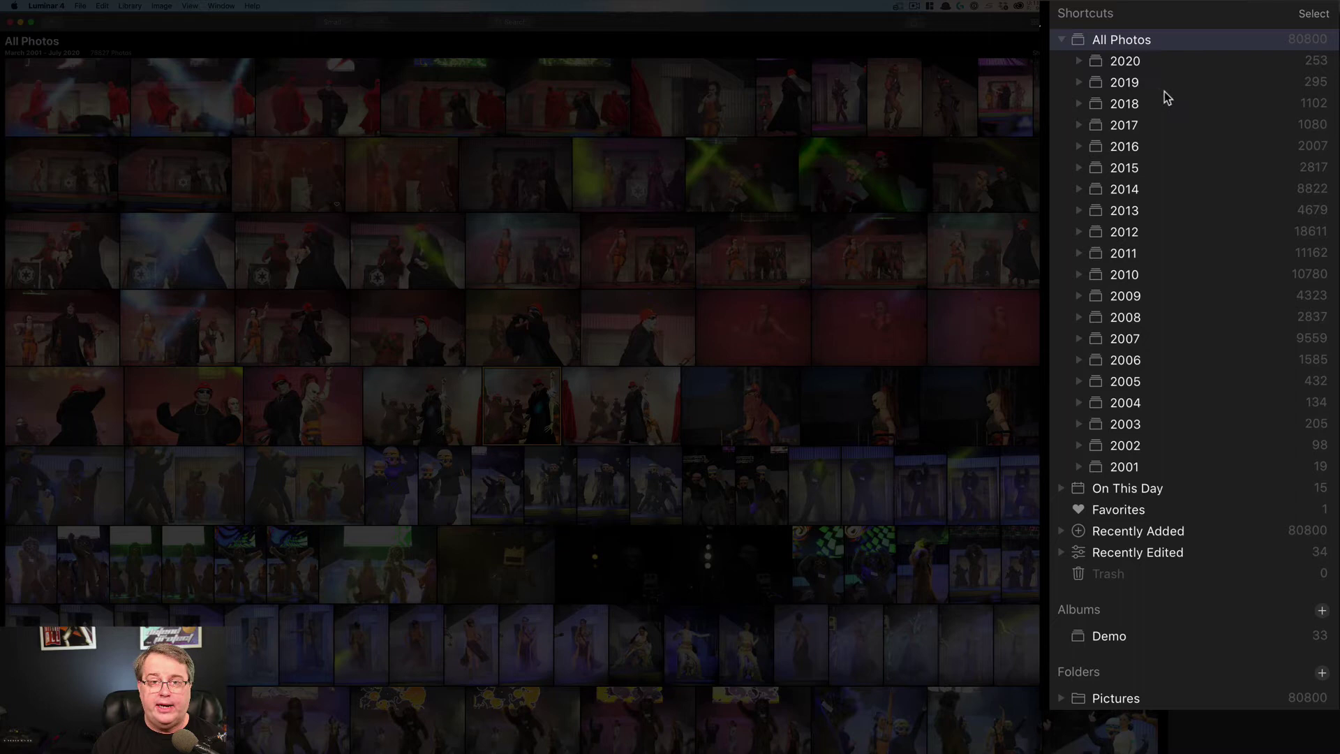
{"action": "left_click", "coordinate": [1063, 40]}
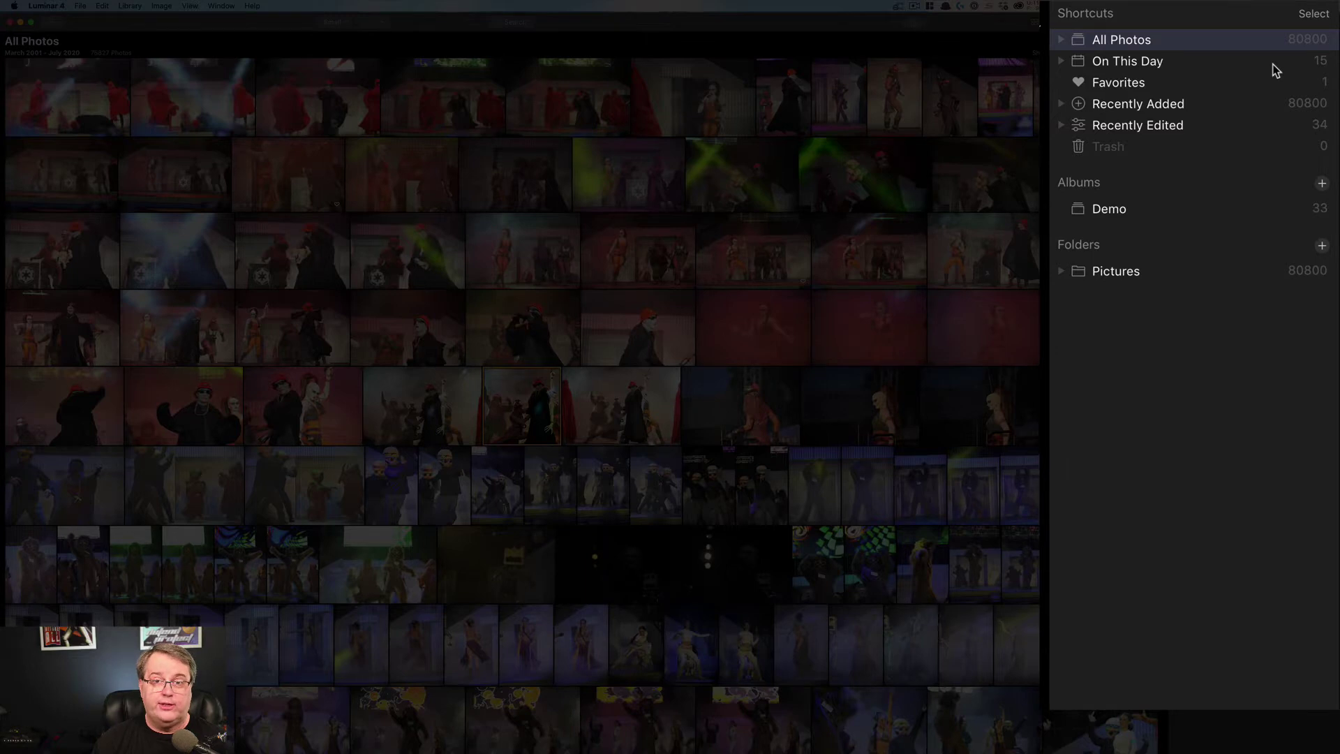
{"action": "left_click", "coordinate": [1288, 86]}
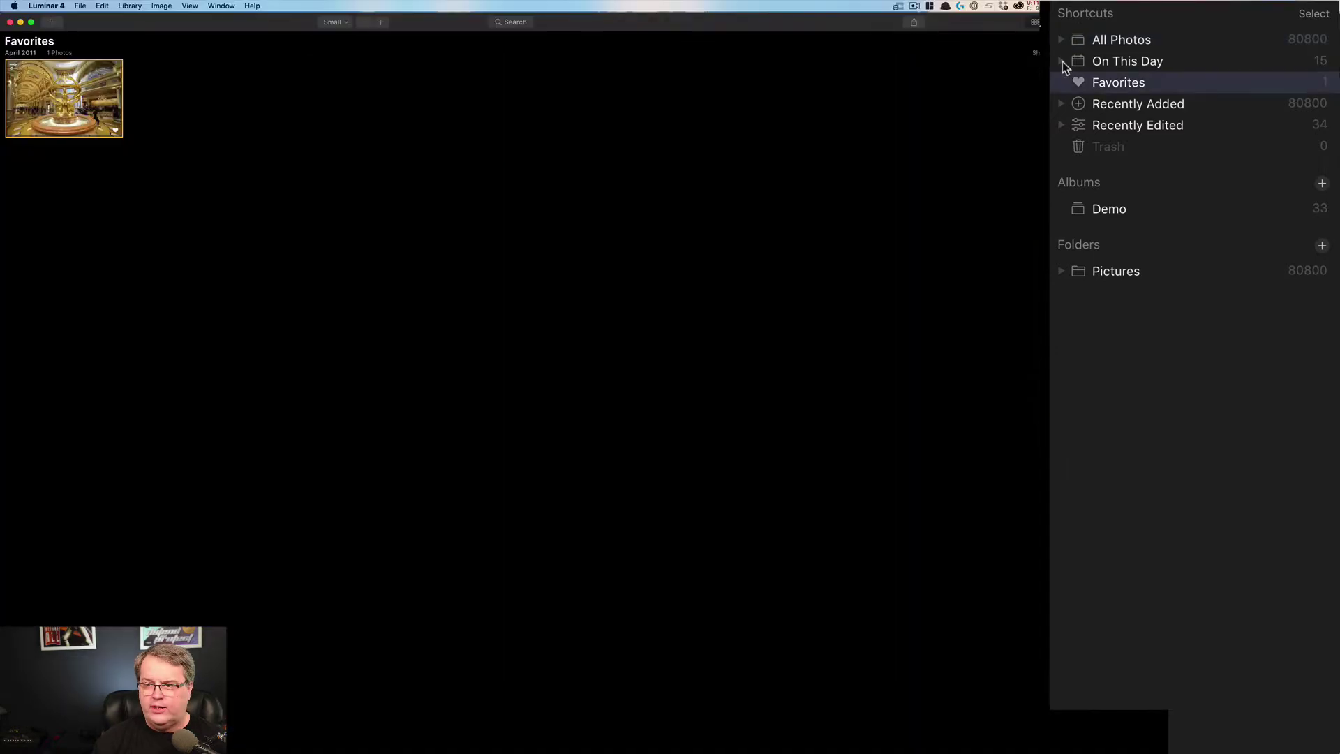
{"action": "left_click", "coordinate": [1061, 61]}
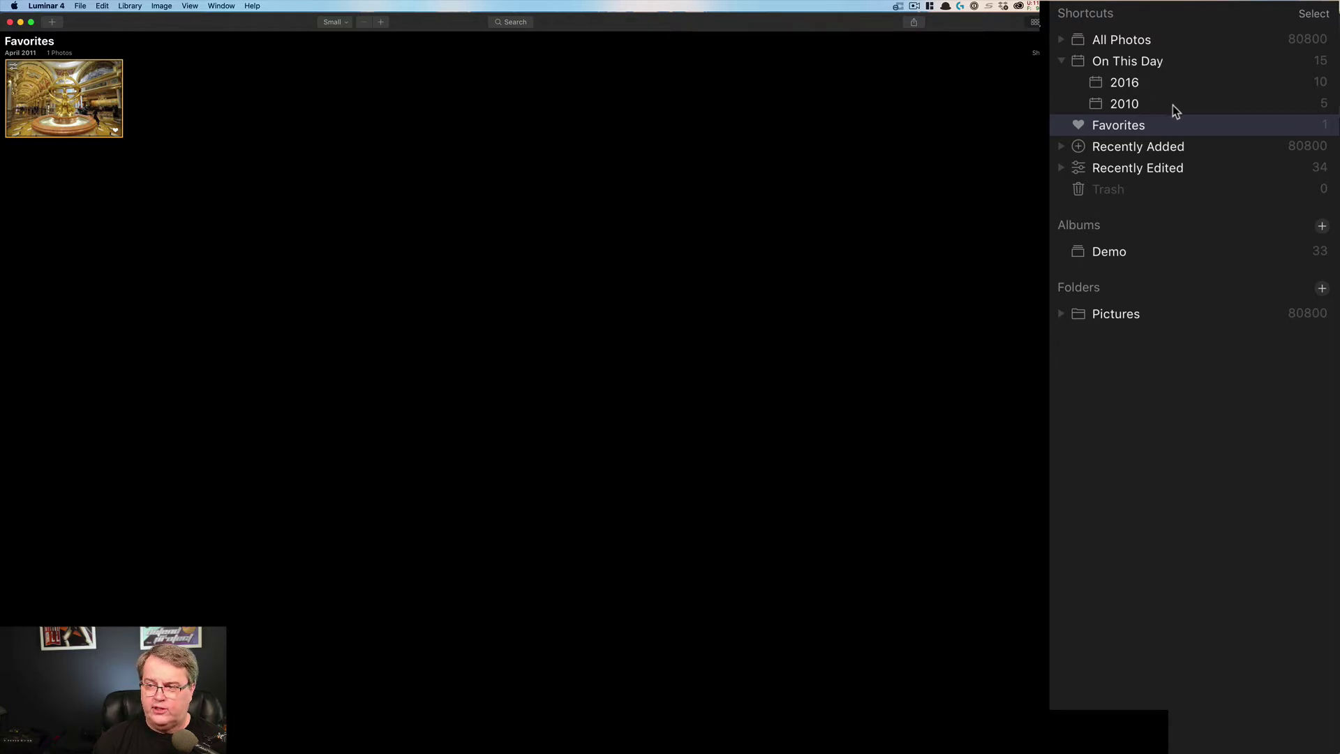
{"action": "left_click", "coordinate": [1062, 58]}
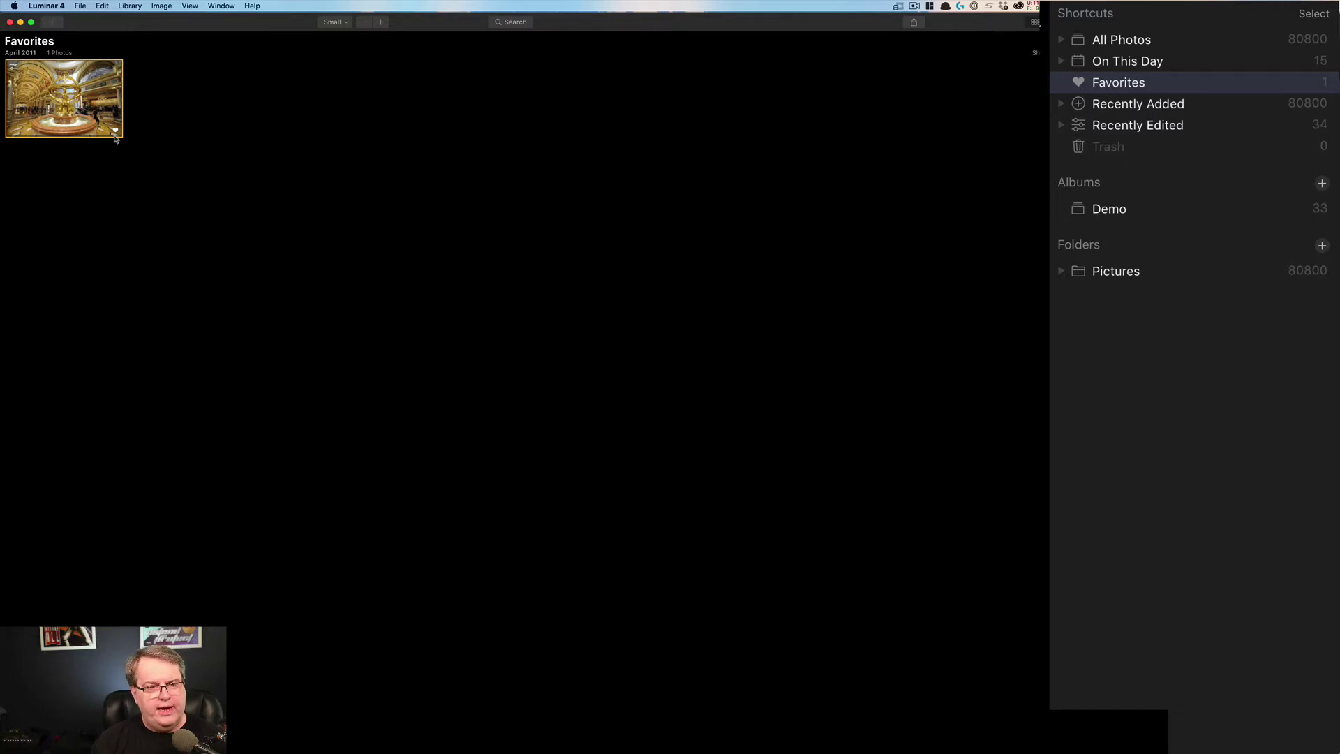
- Favorite a second photo from All Photos and view Favorites, now two photos from April–June 2011
{"action": "left_click", "coordinate": [1107, 39]}
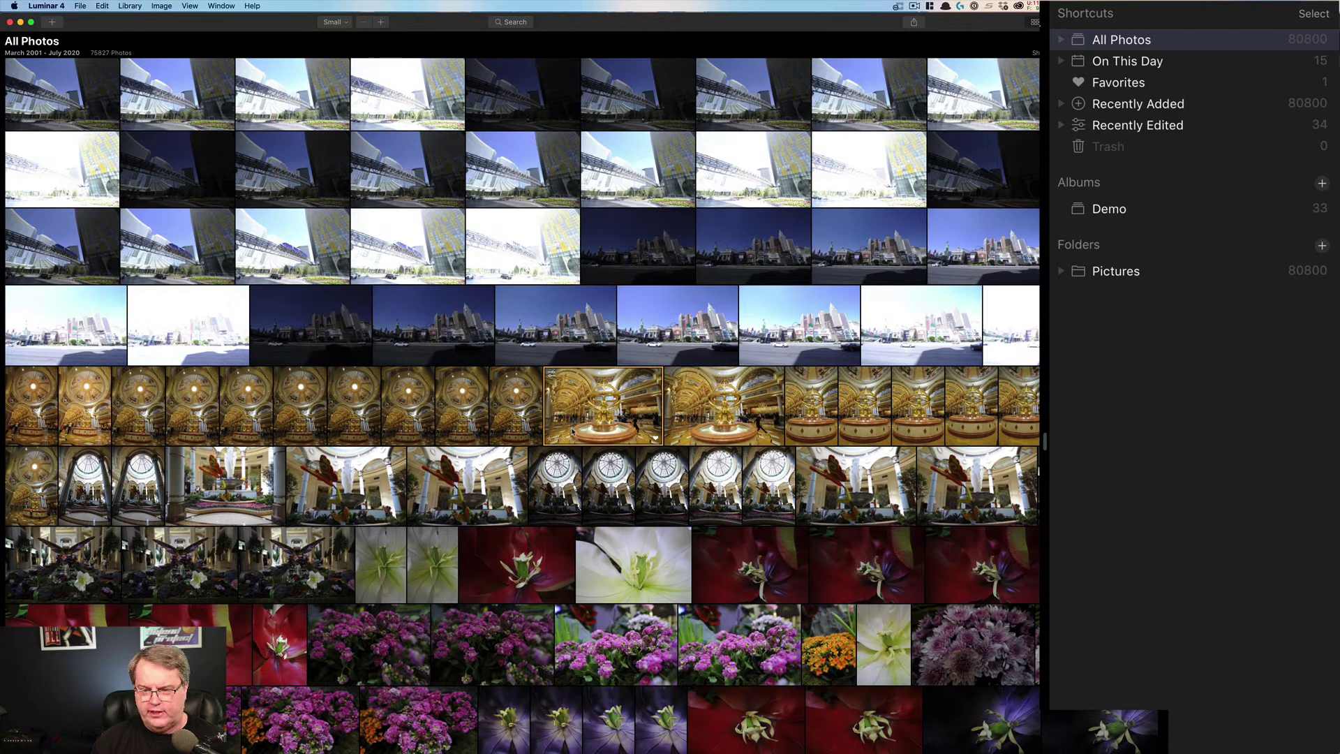
{"action": "left_click", "coordinate": [1046, 447]}
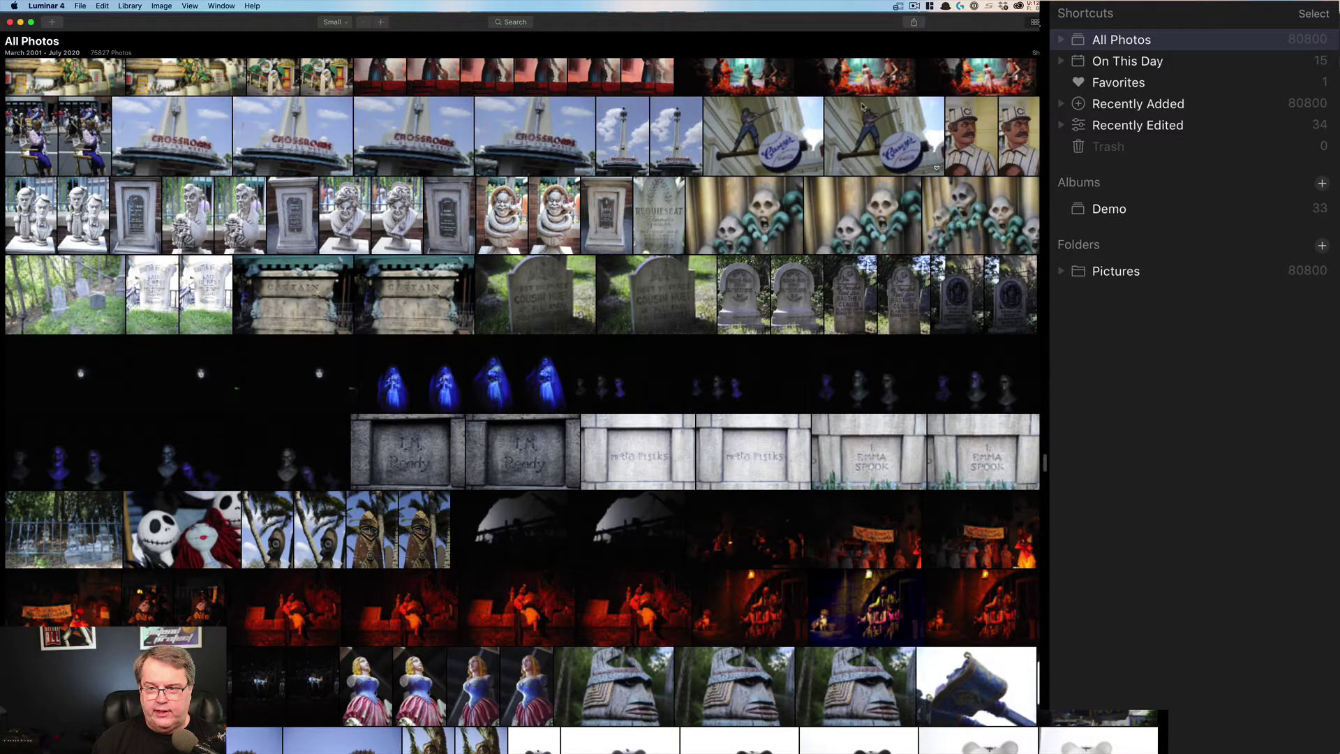
{"action": "left_click", "coordinate": [935, 169]}
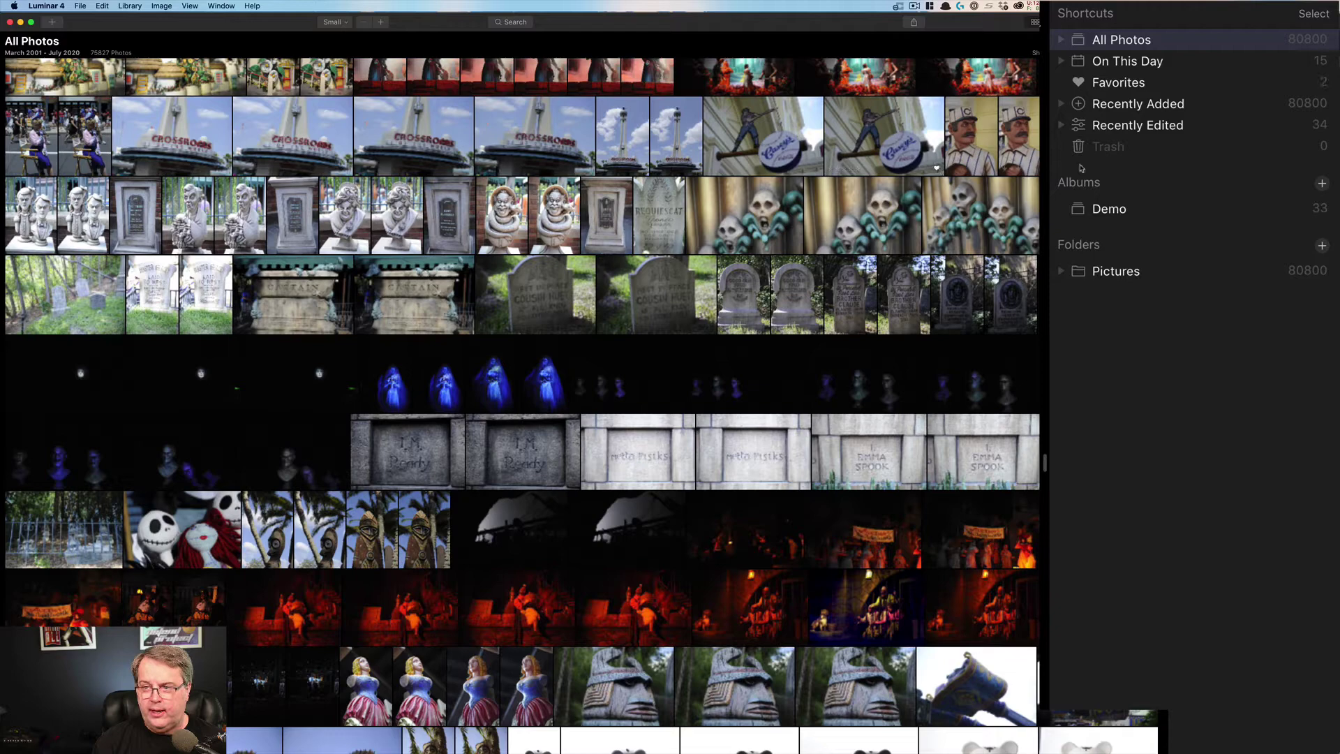
{"action": "left_click", "coordinate": [1130, 87]}
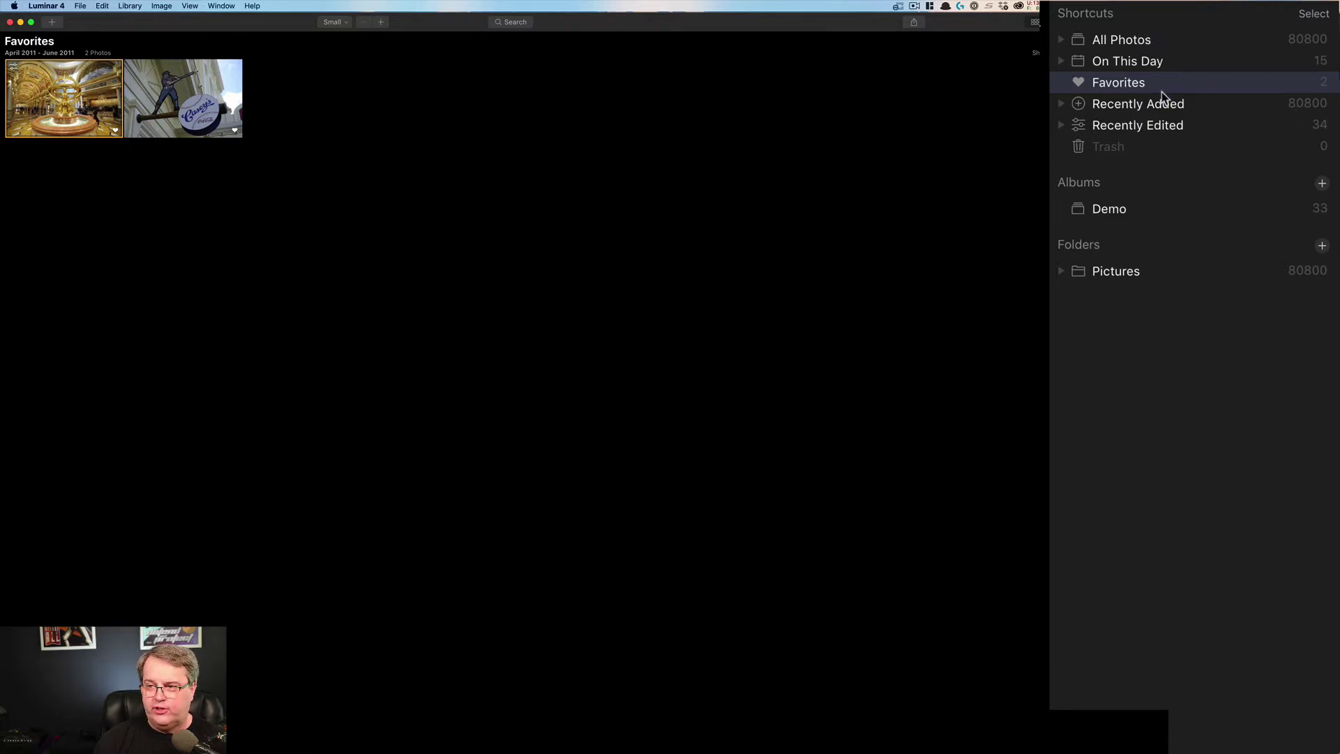
{"action": "left_click", "coordinate": [1061, 105]}
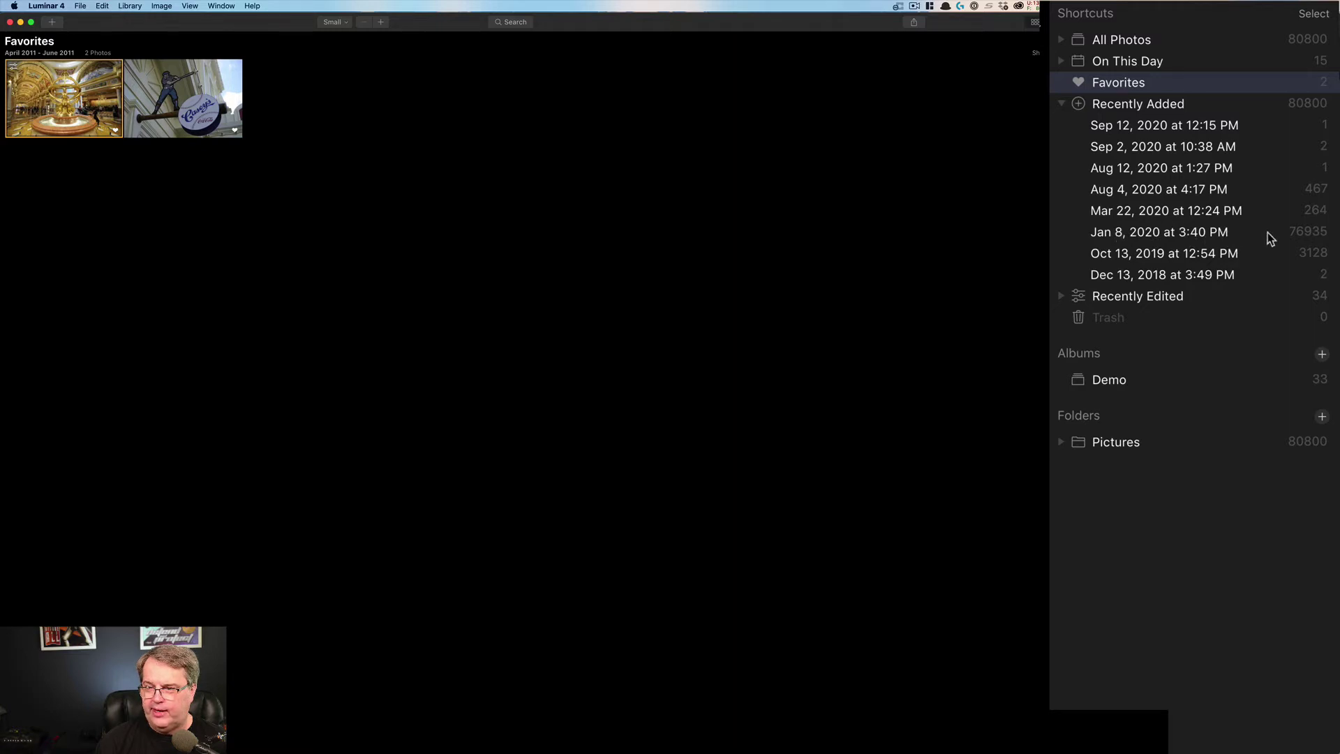
{"action": "left_click", "coordinate": [1062, 103]}
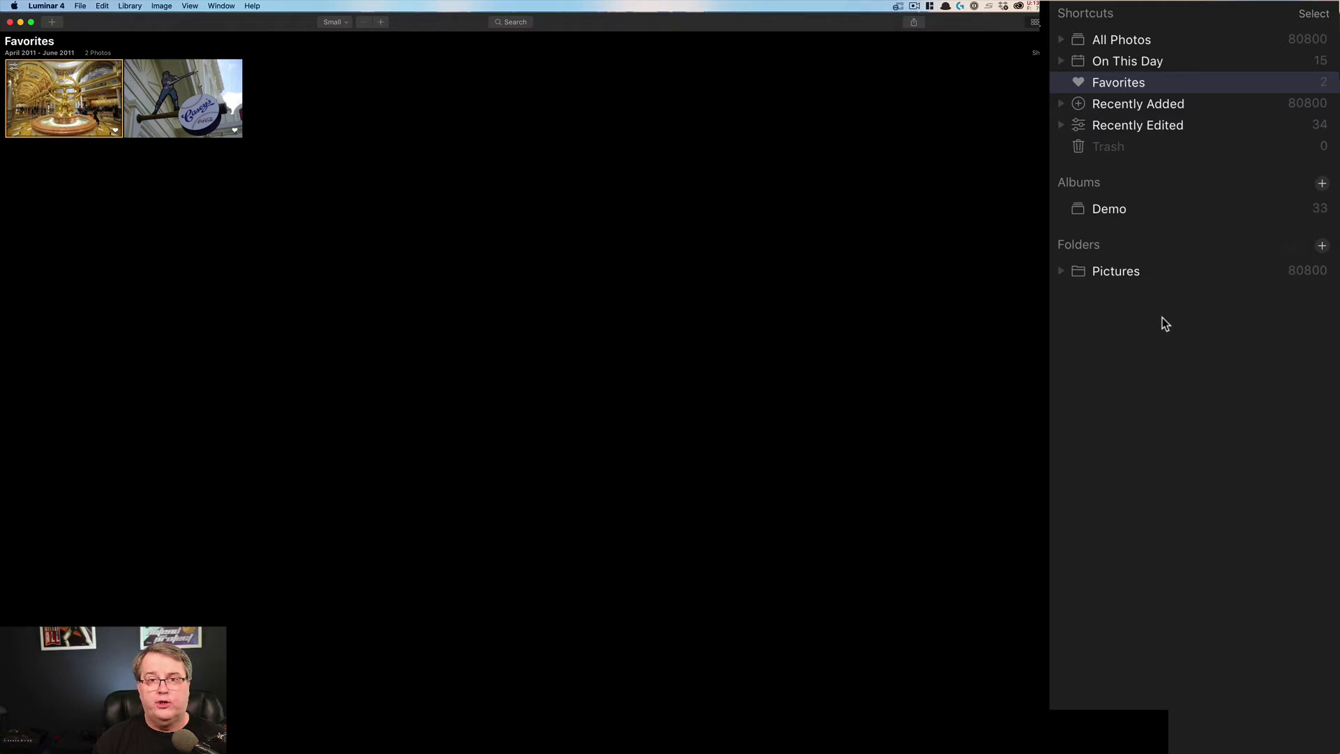
- Expand Pictures, view the one-photo Canva subfolder, then move back up to the collapsed Pictures folder
{"action": "left_click", "coordinate": [1061, 270]}
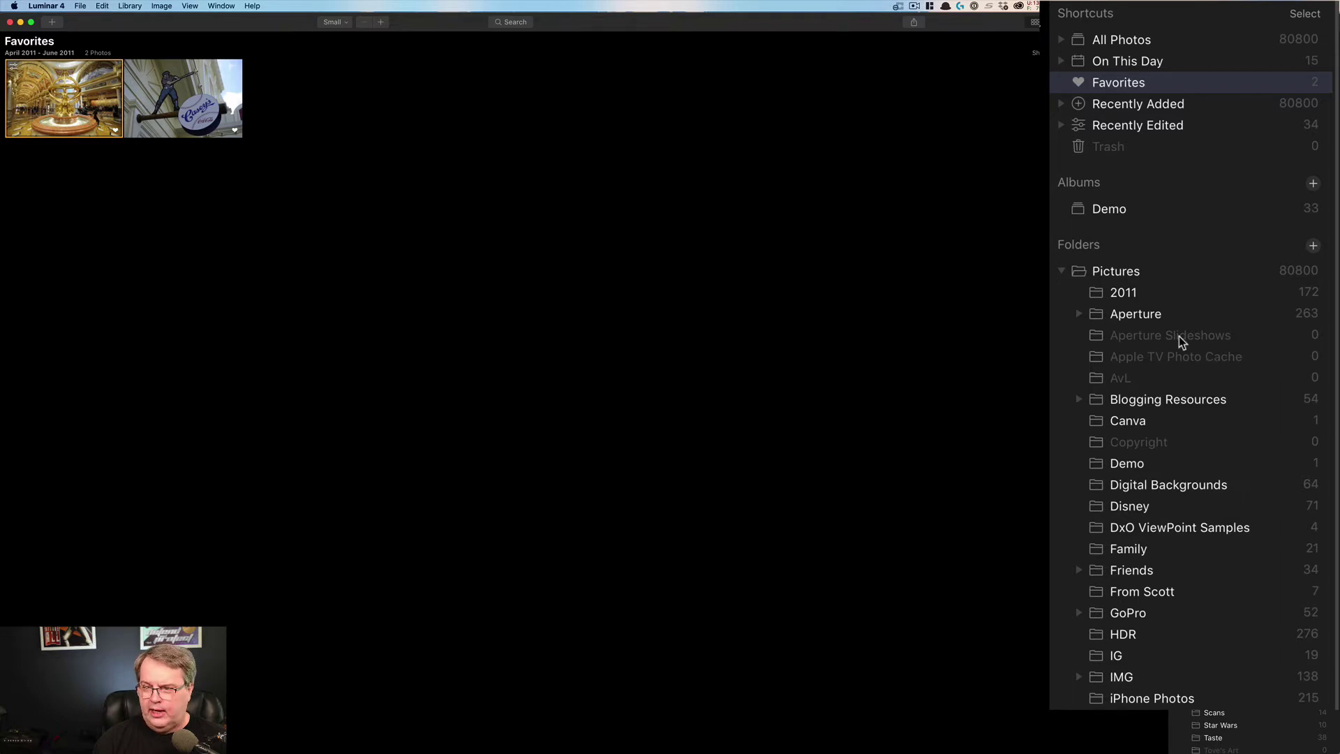
{"action": "left_click", "coordinate": [1130, 422]}
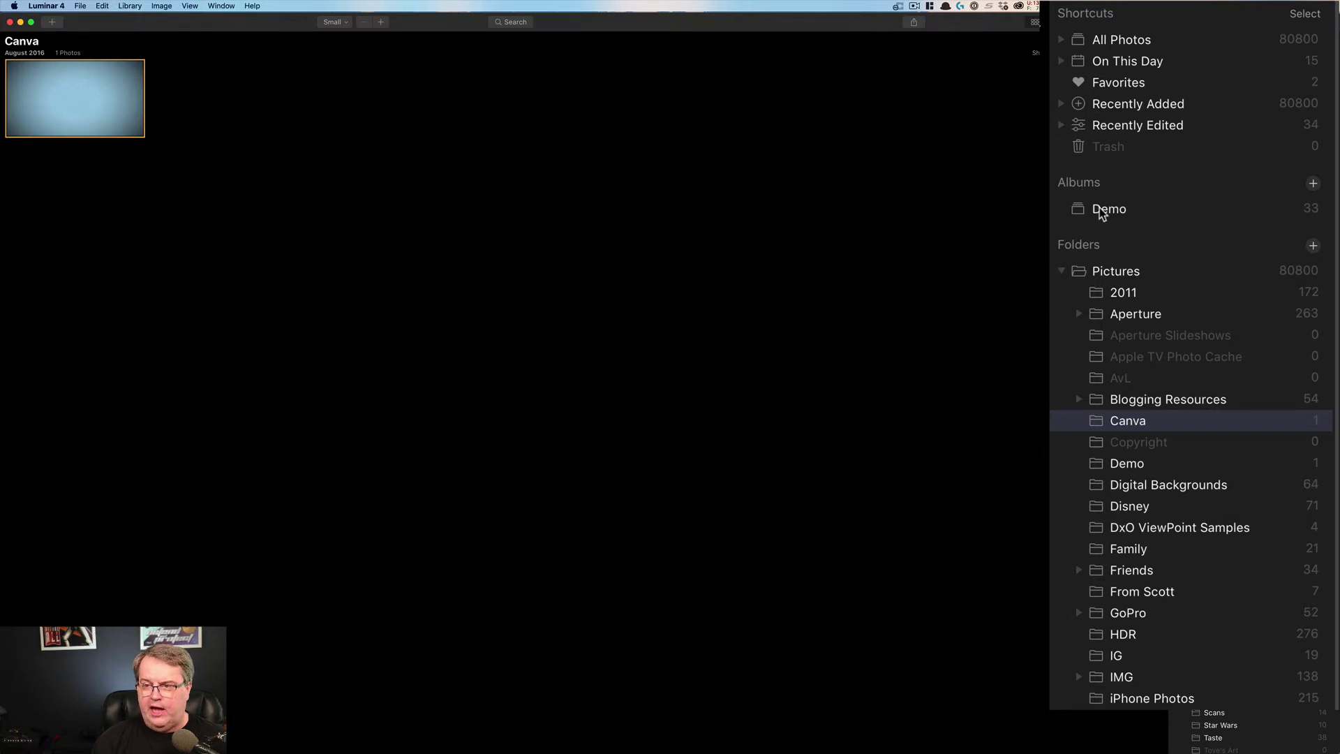
{"action": "key", "text": "Left"}
{"action": "key", "text": "Left"}
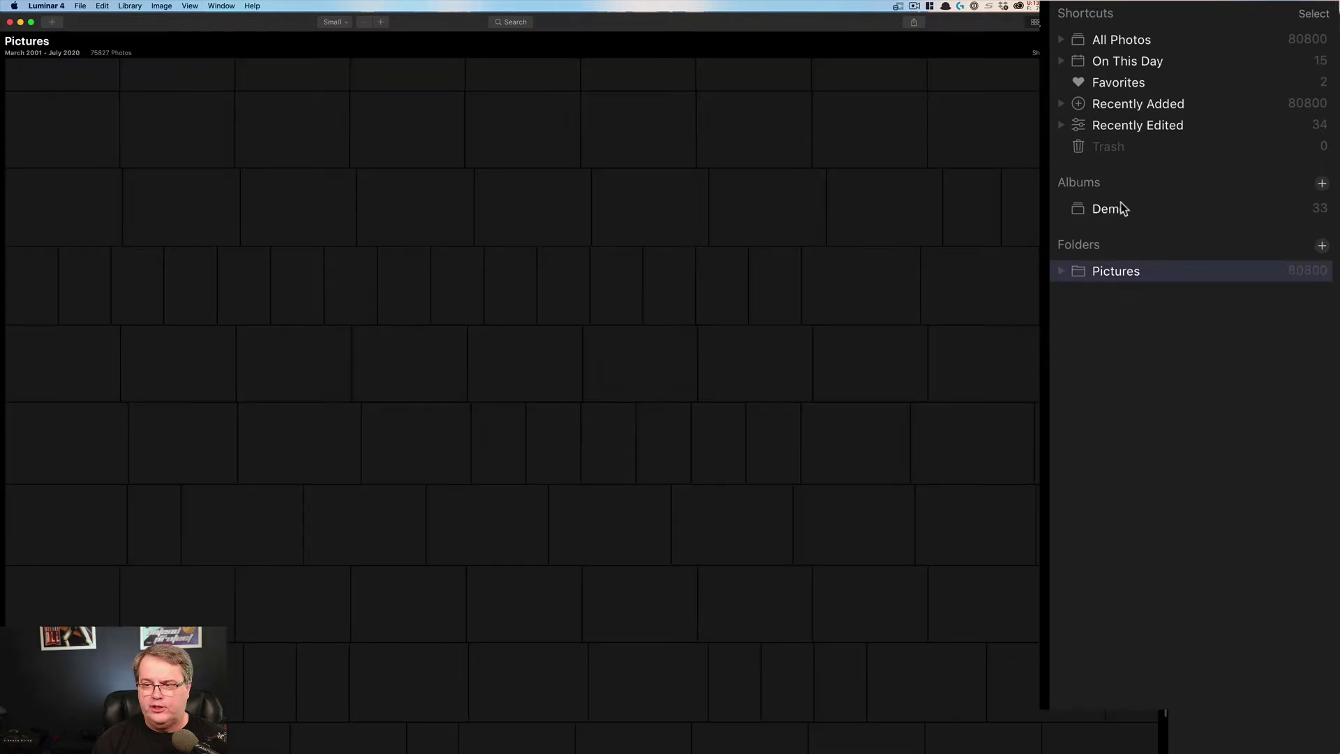
- Open the Demo album, showing 33 photos dated May 2009 to August 2016
{"action": "left_click", "coordinate": [1130, 206]}
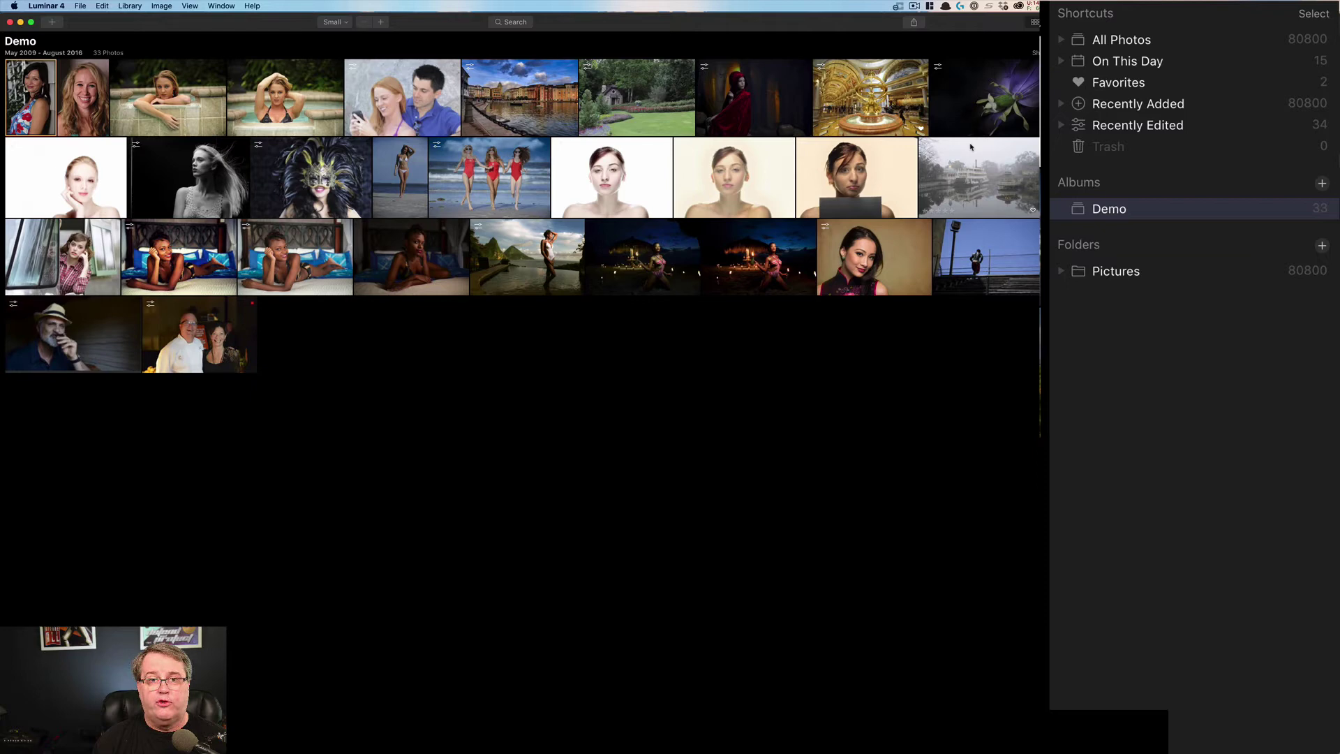
- Delete the row-two portrait from the Demo album, leaving 32 photos
{"action": "left_click", "coordinate": [857, 172]}
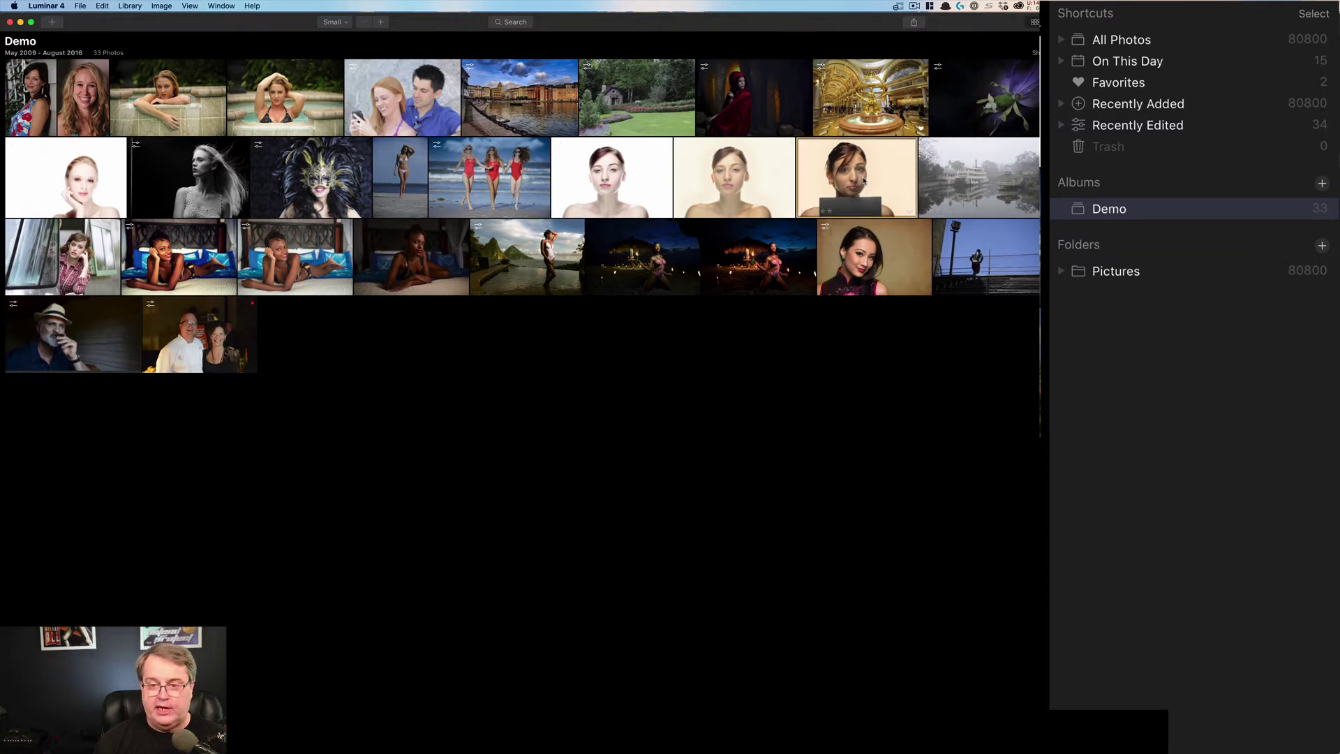
{"action": "key", "text": "Delete"}
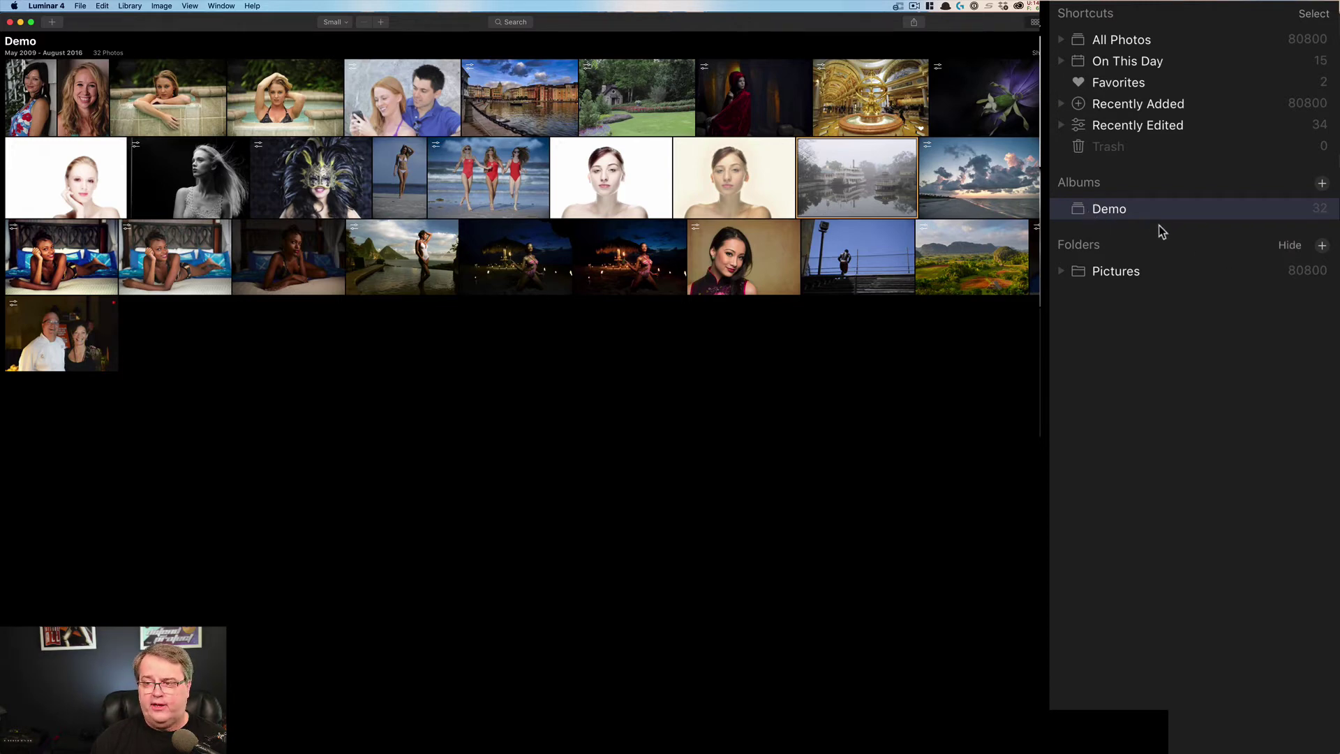
- Create a new album from the selected misty boat photo and name it Demo2
{"action": "left_click", "coordinate": [1321, 184]}
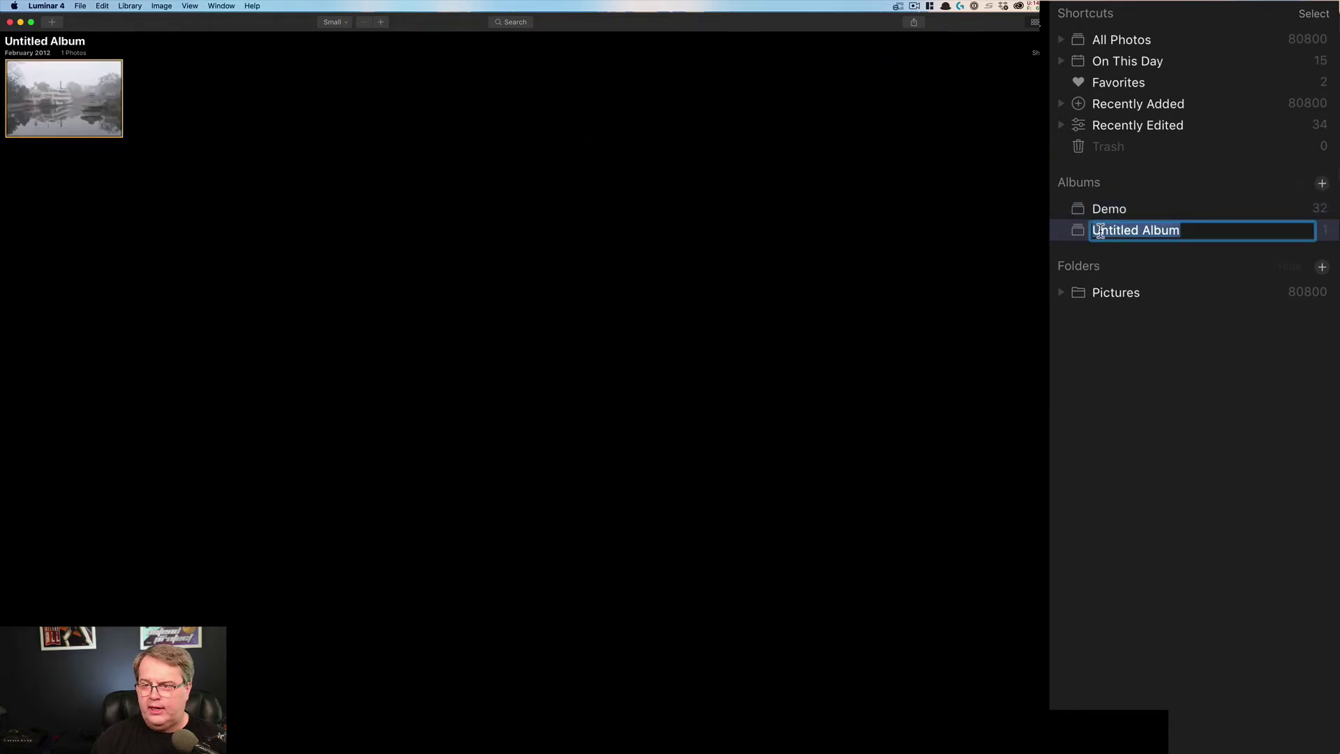
{"action": "type", "text": "Demo2"}
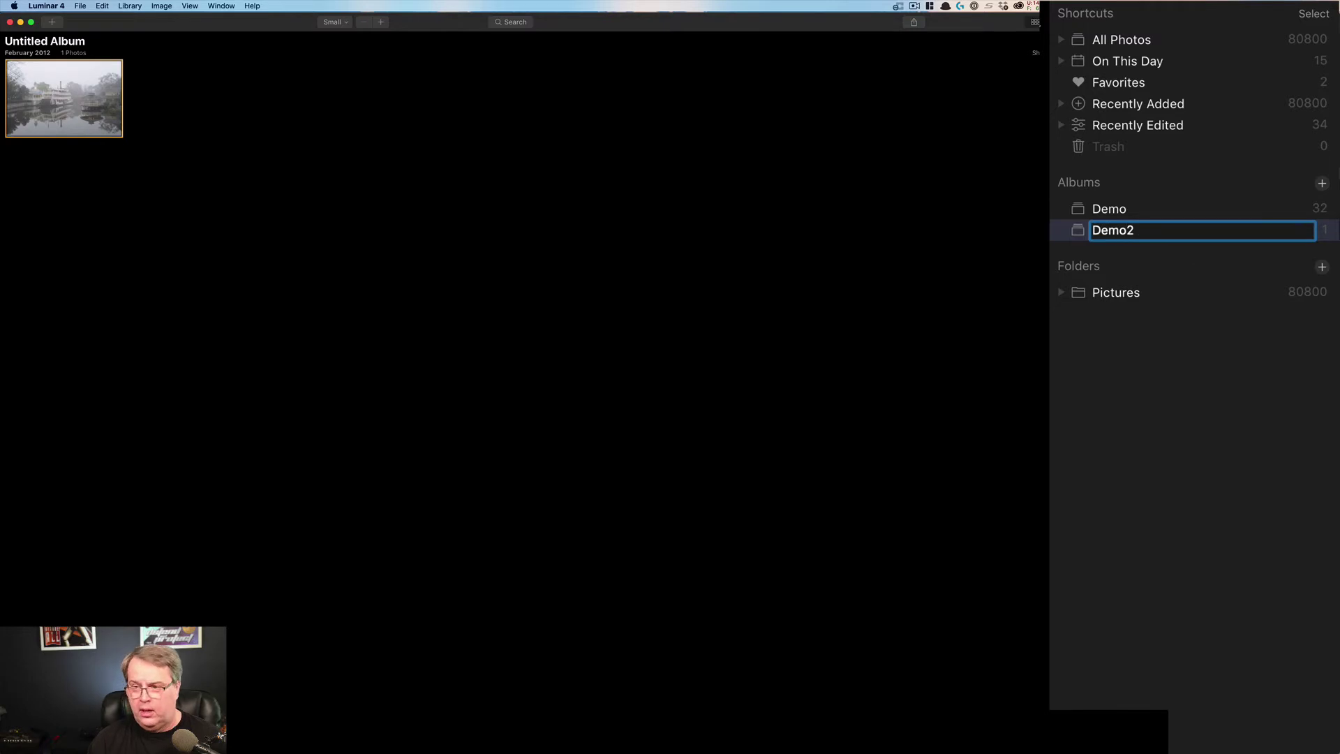
{"action": "key", "text": "Return"}
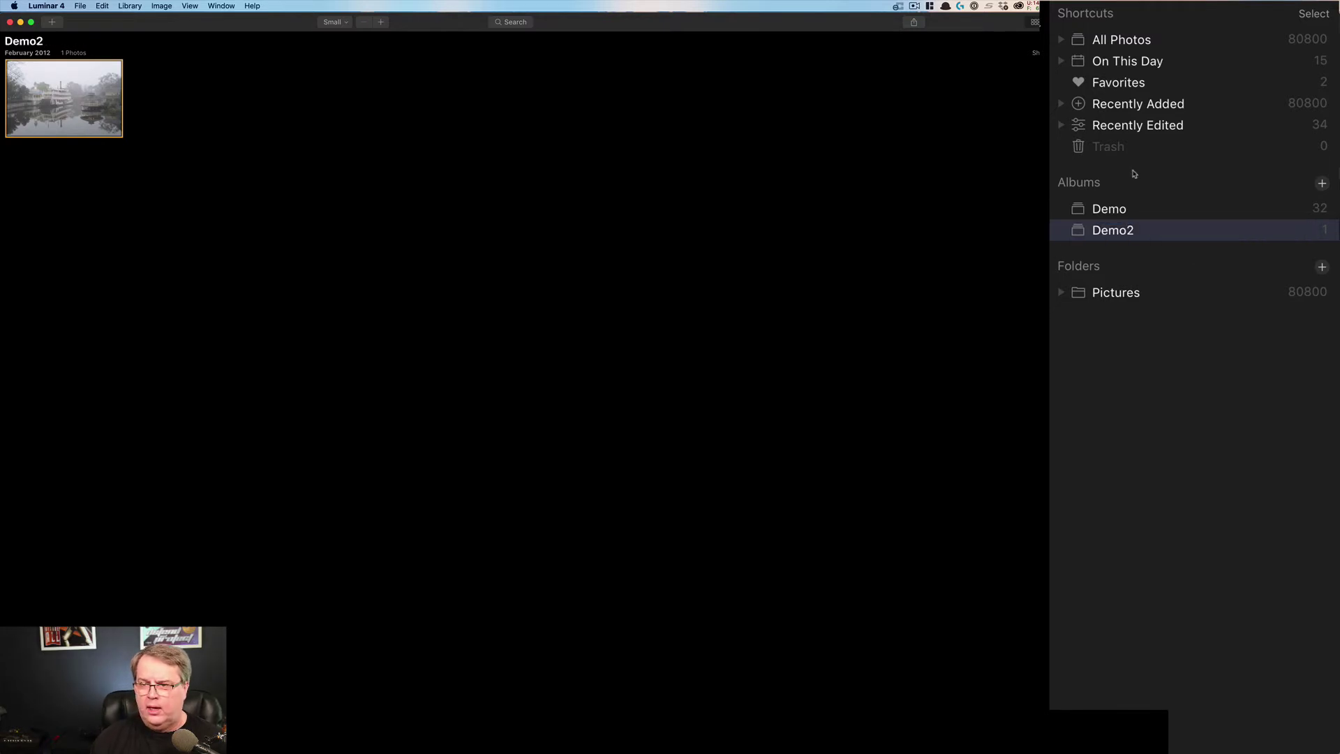
{"action": "mouse_move", "coordinate": [1112, 231]}
{"action": "left_mouse_down"}
{"action": "mouse_move", "coordinate": [1125, 231]}
{"action": "mouse_move", "coordinate": [1120, 203]}
{"action": "mouse_move", "coordinate": [1114, 242]}
{"action": "left_mouse_up"}
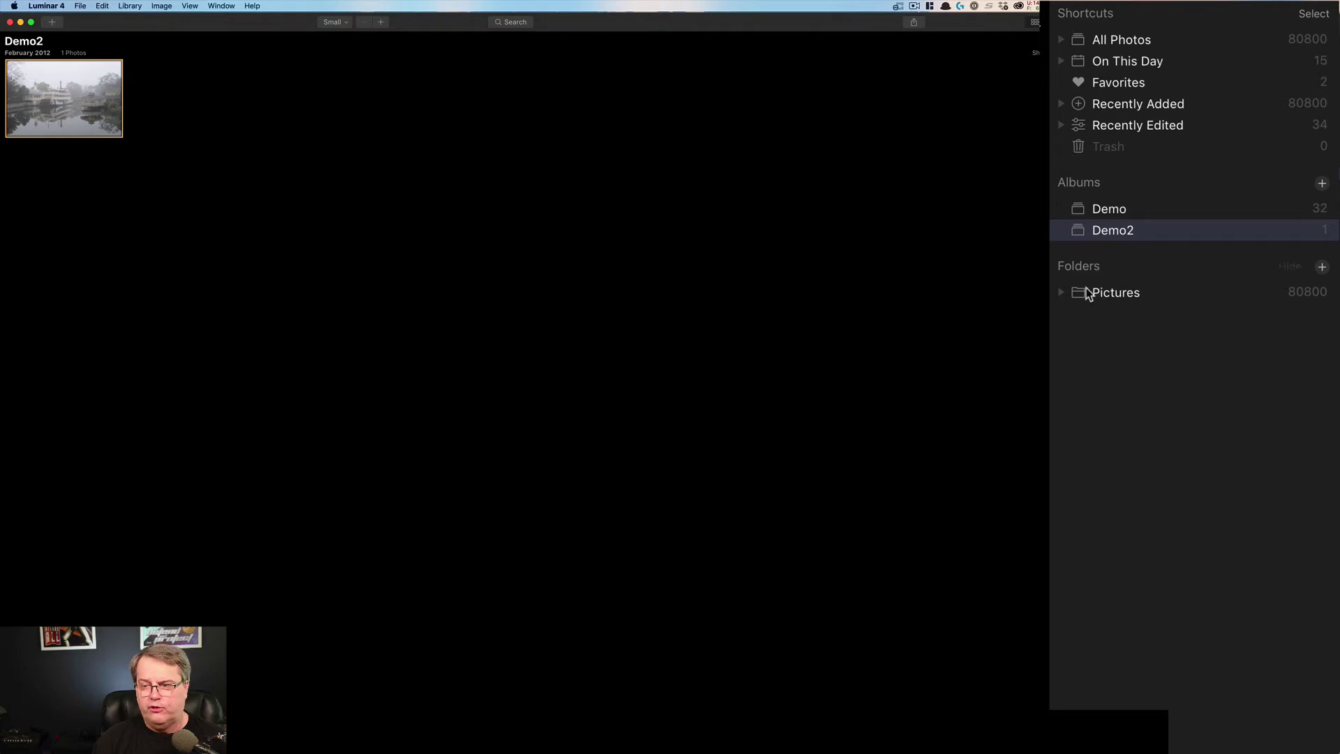
{"action": "left_click", "coordinate": [1062, 293]}
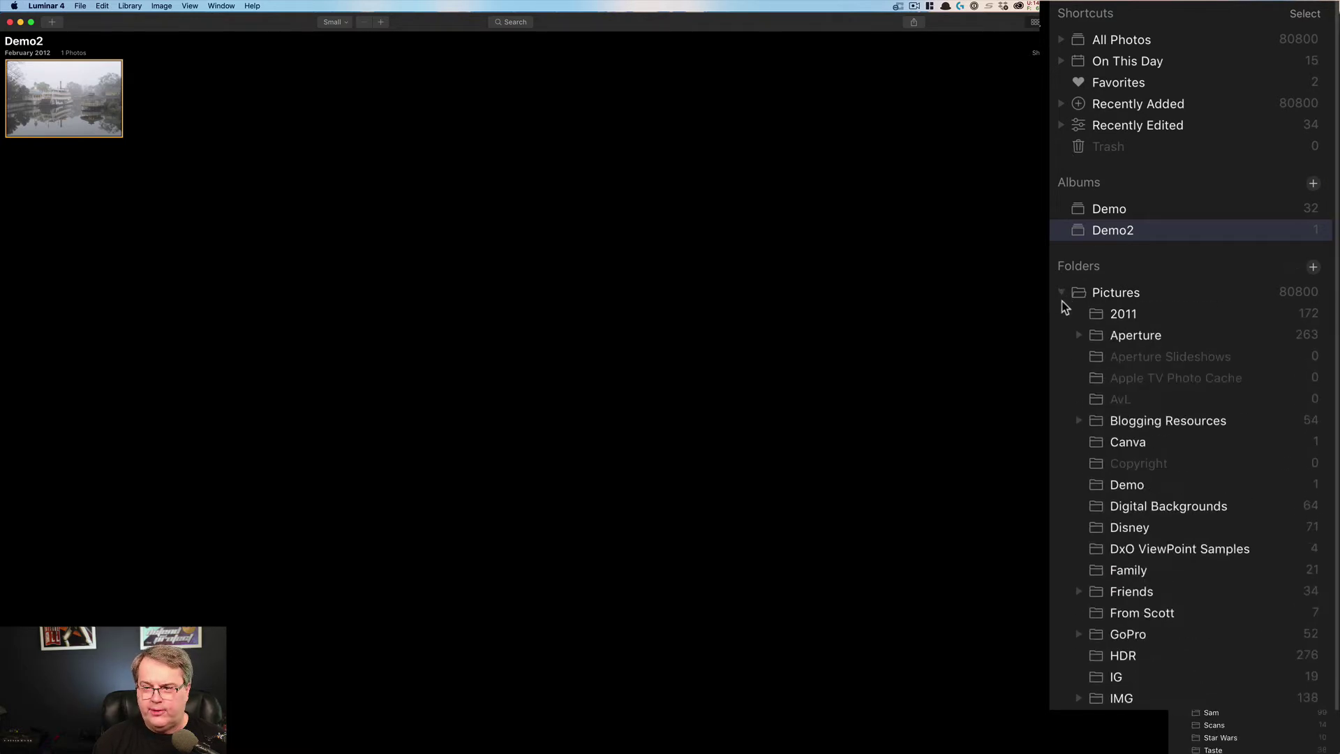
{"action": "left_click", "coordinate": [1078, 336]}
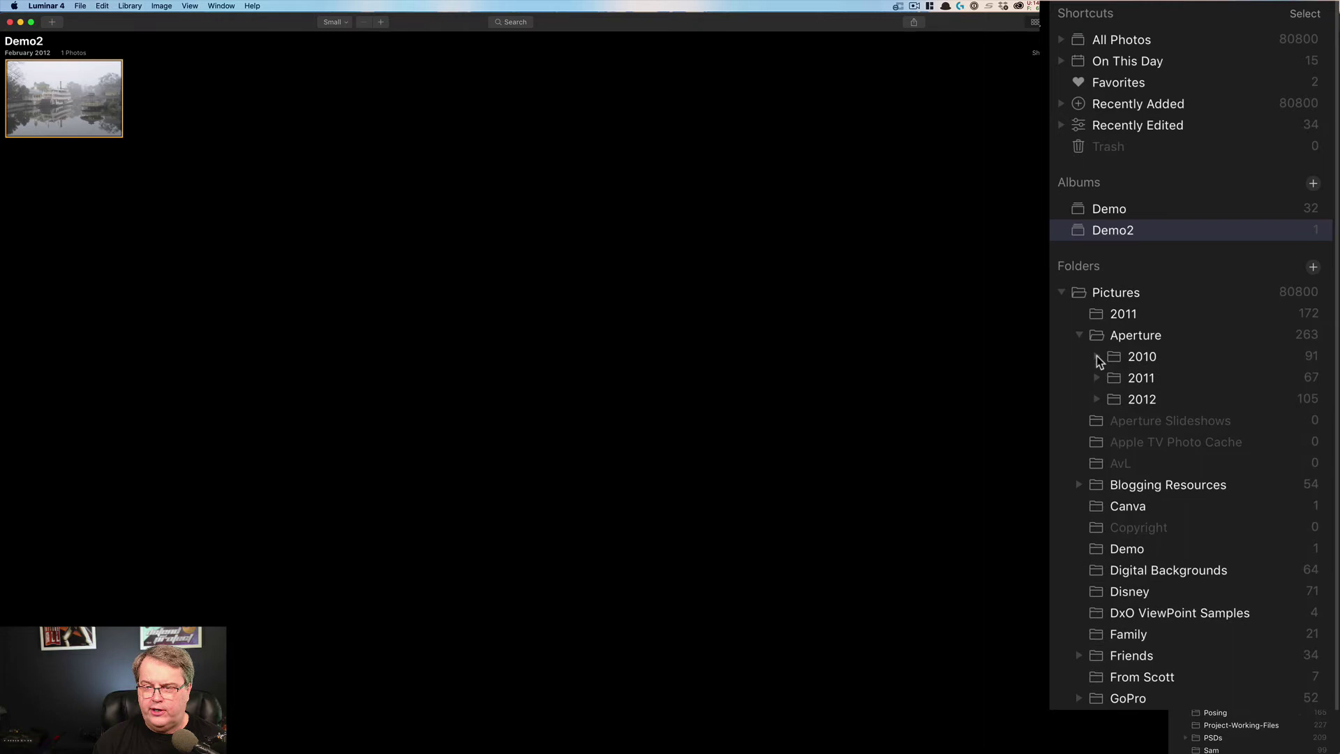
{"action": "left_click", "coordinate": [1097, 356]}
{"action": "left_click", "coordinate": [1114, 379]}
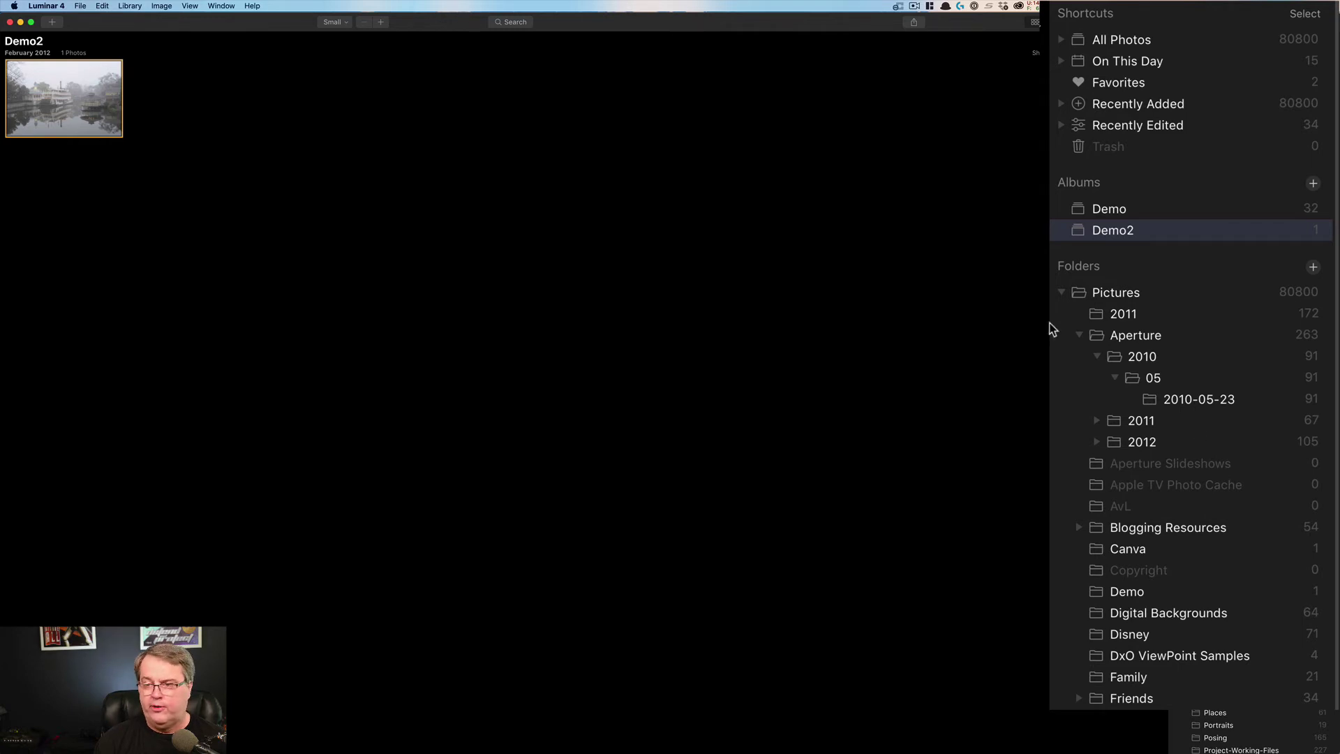
{"action": "left_click", "coordinate": [1063, 293]}
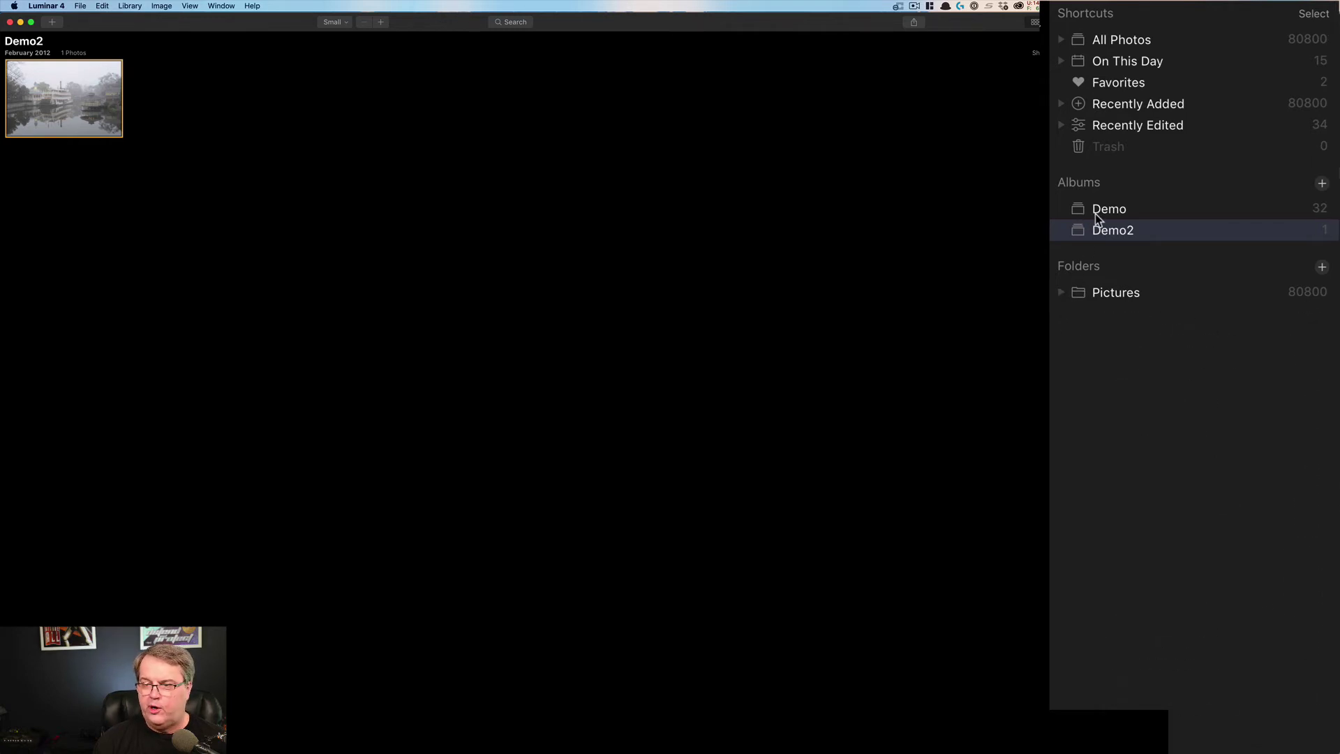